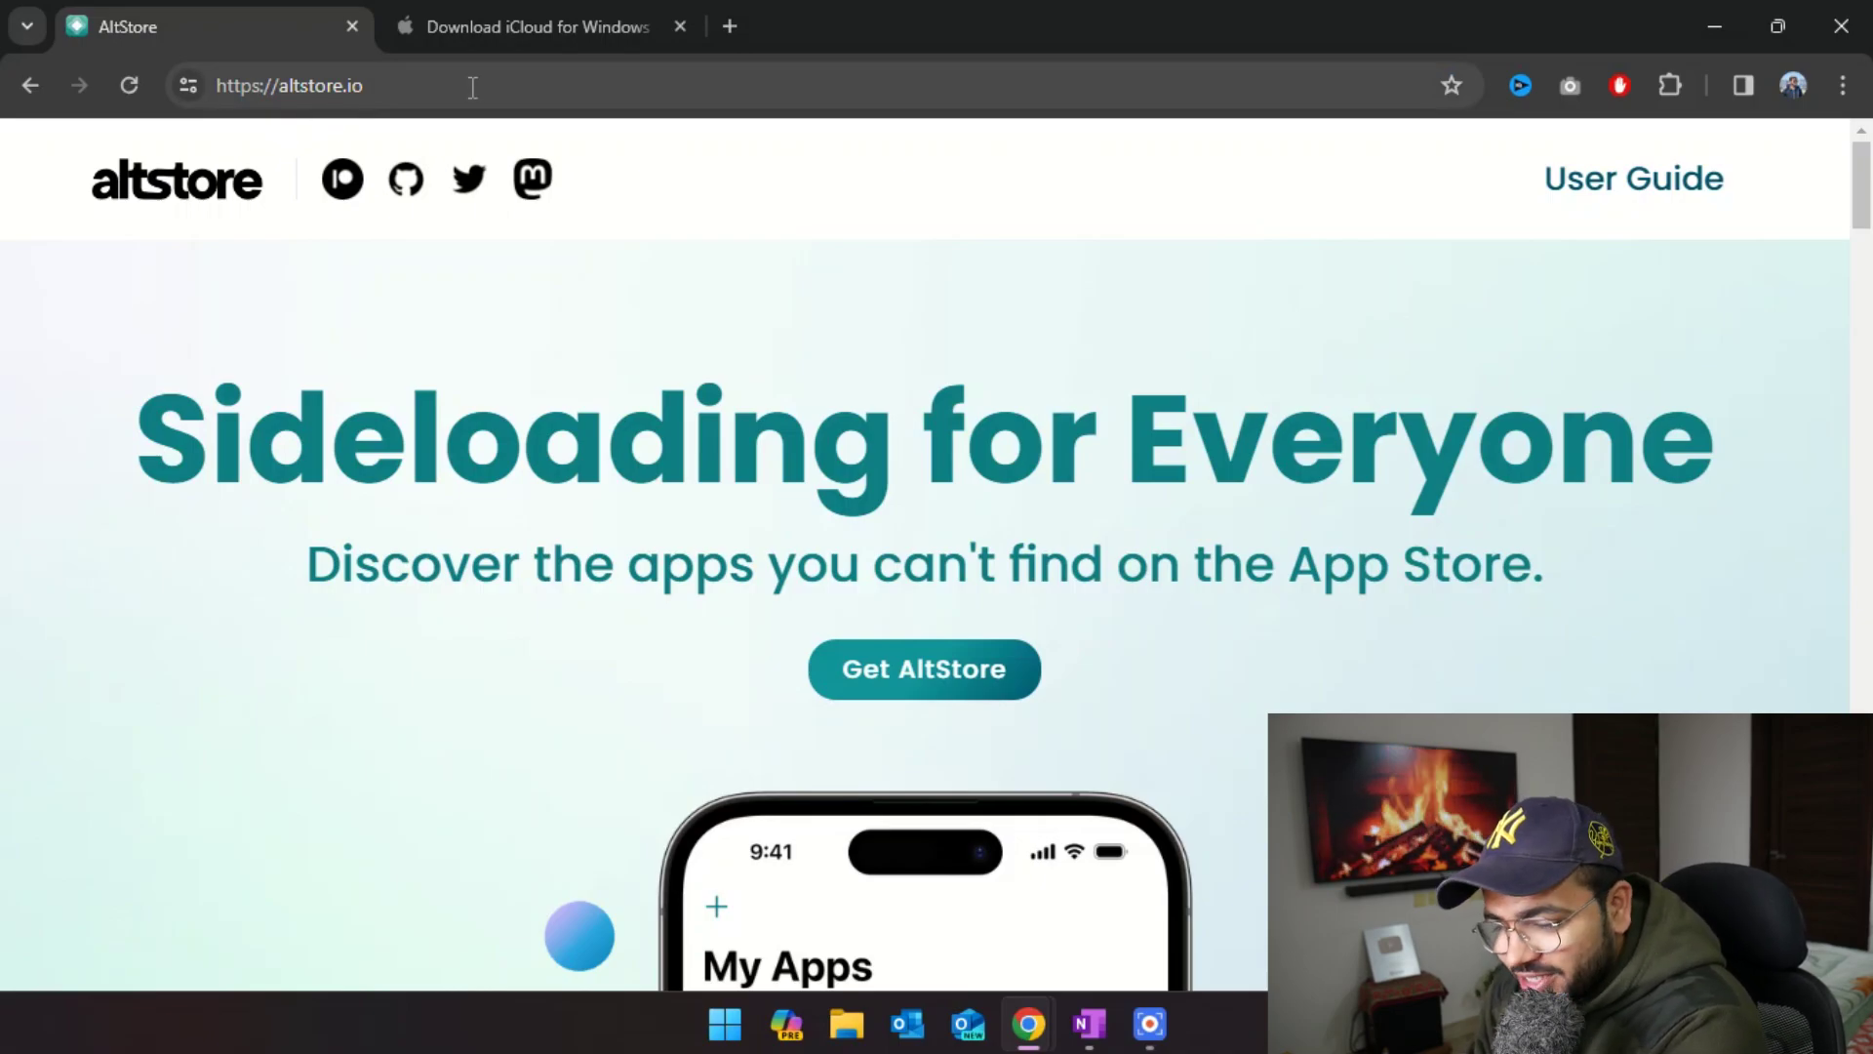
Download the Windows AltServer altinstaller.zip from AltStore, then open the iCloud listing in the Microsoft Store.
{"action": "left_click", "coordinate": [928, 669]}
{"action": "scroll", "coordinate": [929, 681], "scroll_direction": "down", "scroll_amount": 1}
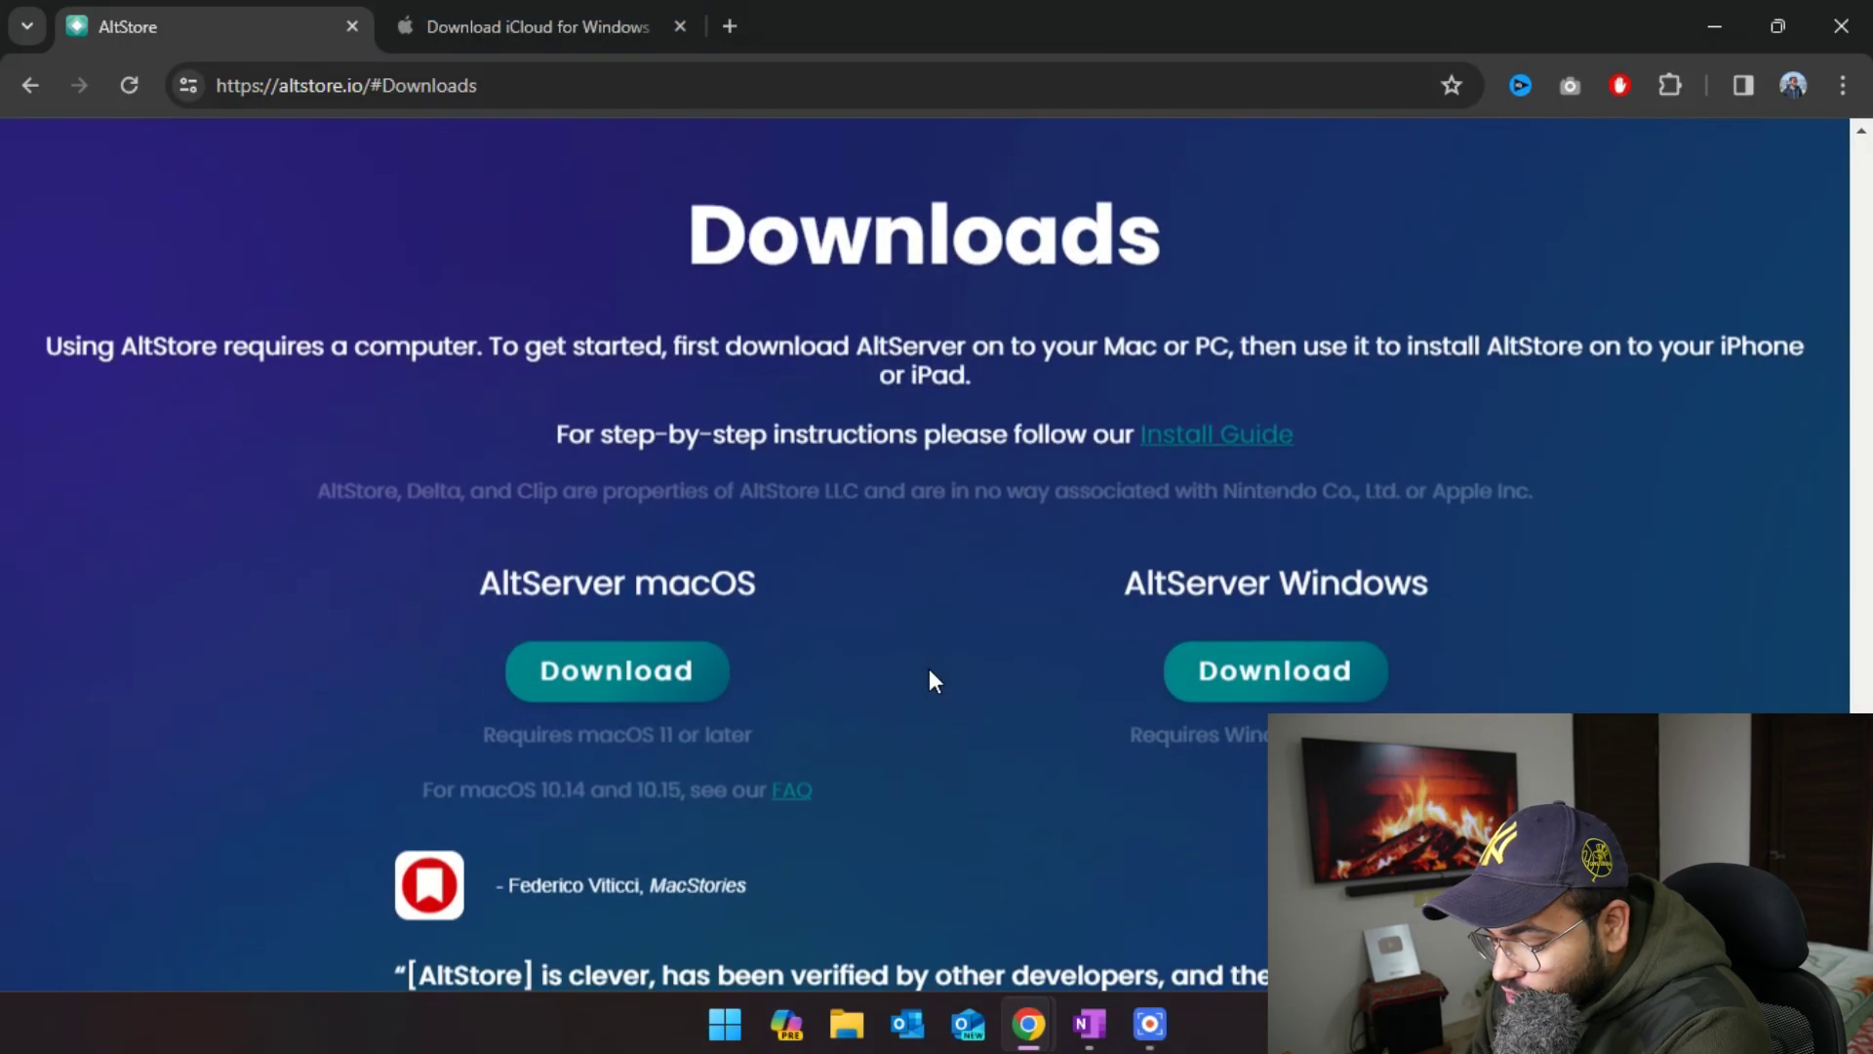
{"action": "left_click", "coordinate": [1236, 694]}
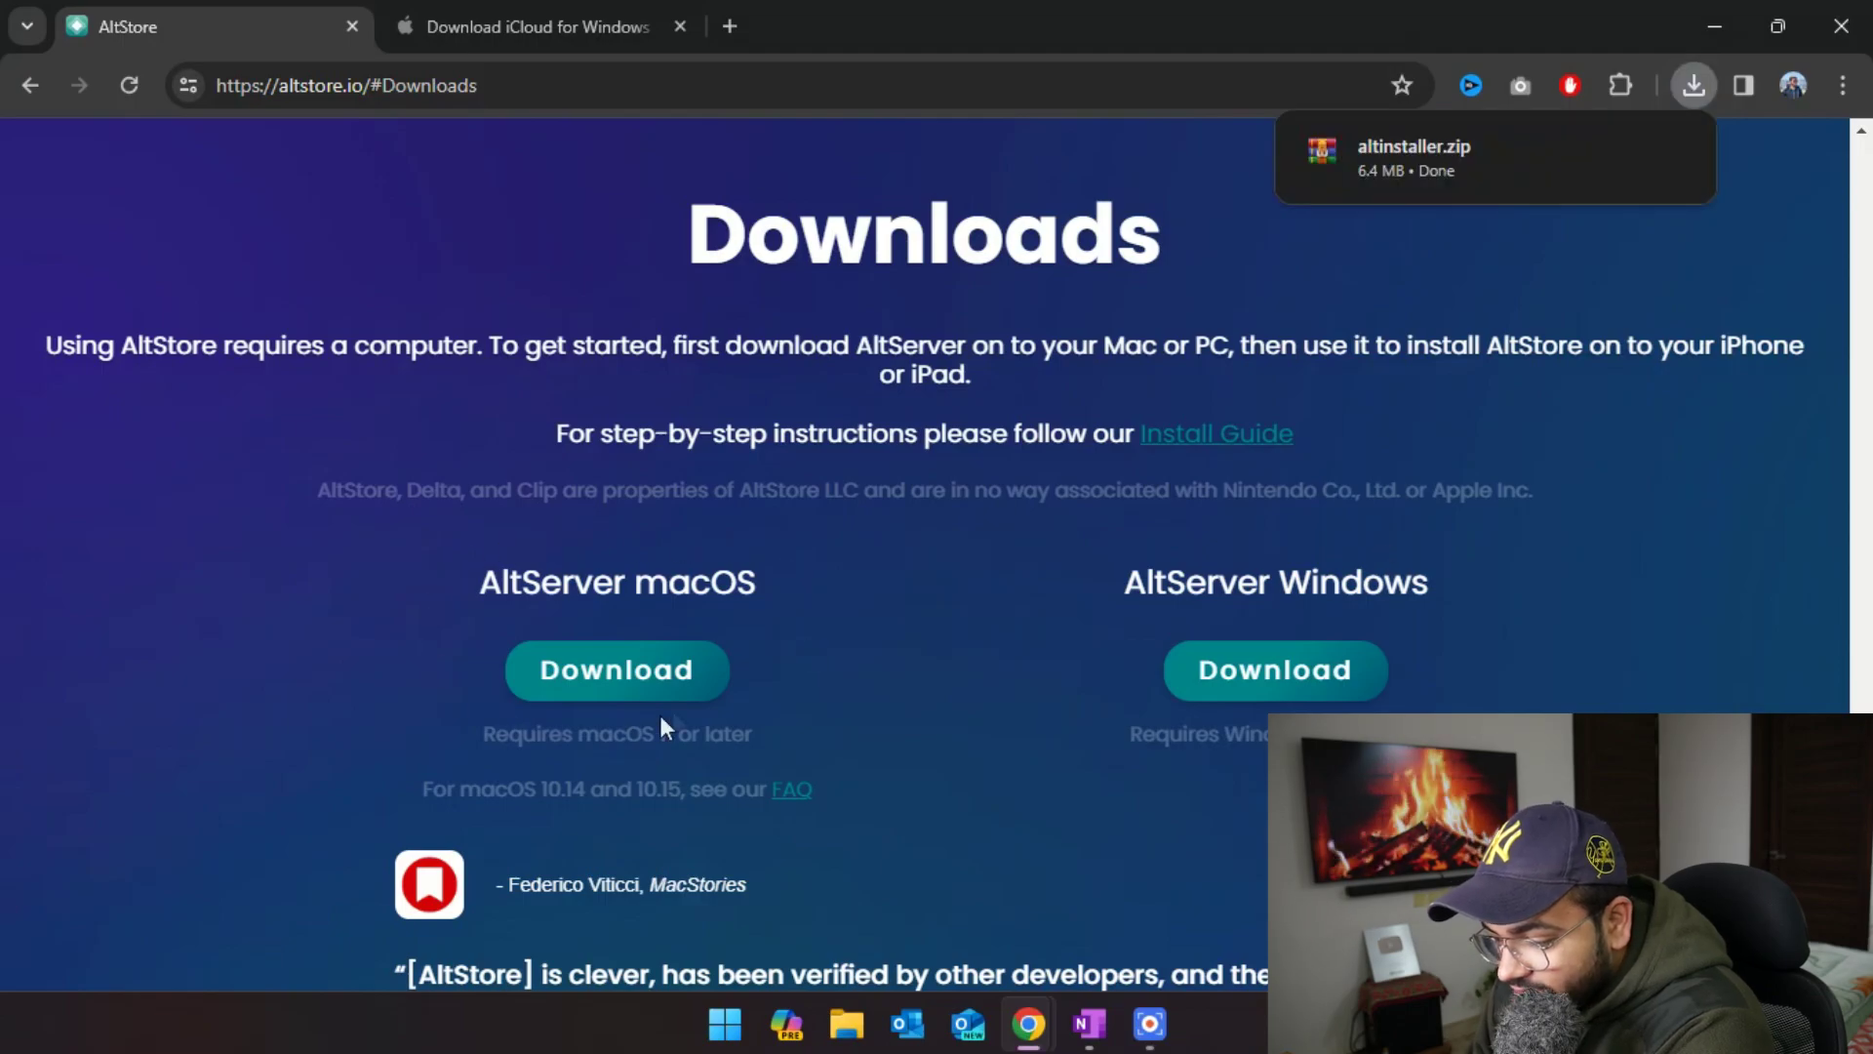
{"action": "left_click", "coordinate": [644, 21]}
{"action": "left_click", "coordinate": [695, 566]}
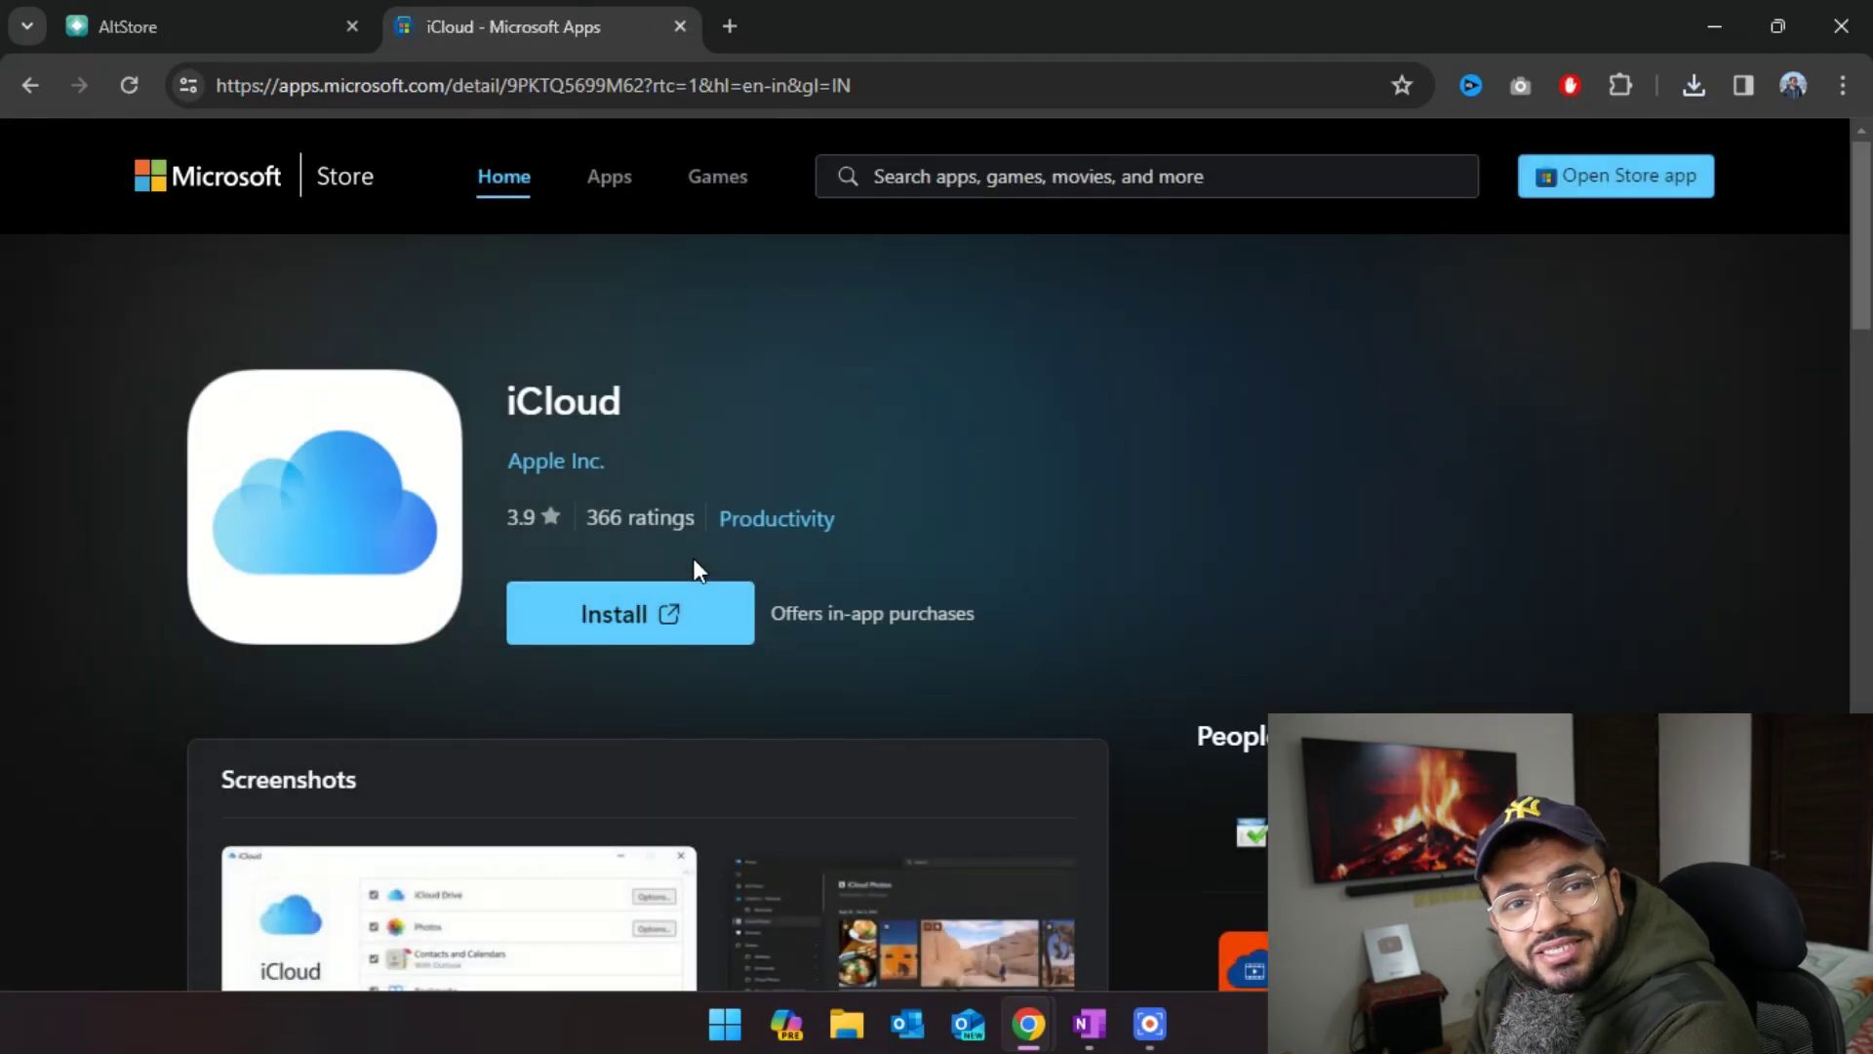
Start installing iCloud through the Microsoft Store, then launch iTunes by searching 'itun'.
{"action": "left_click", "coordinate": [695, 590]}
{"action": "left_click", "coordinate": [1017, 345]}
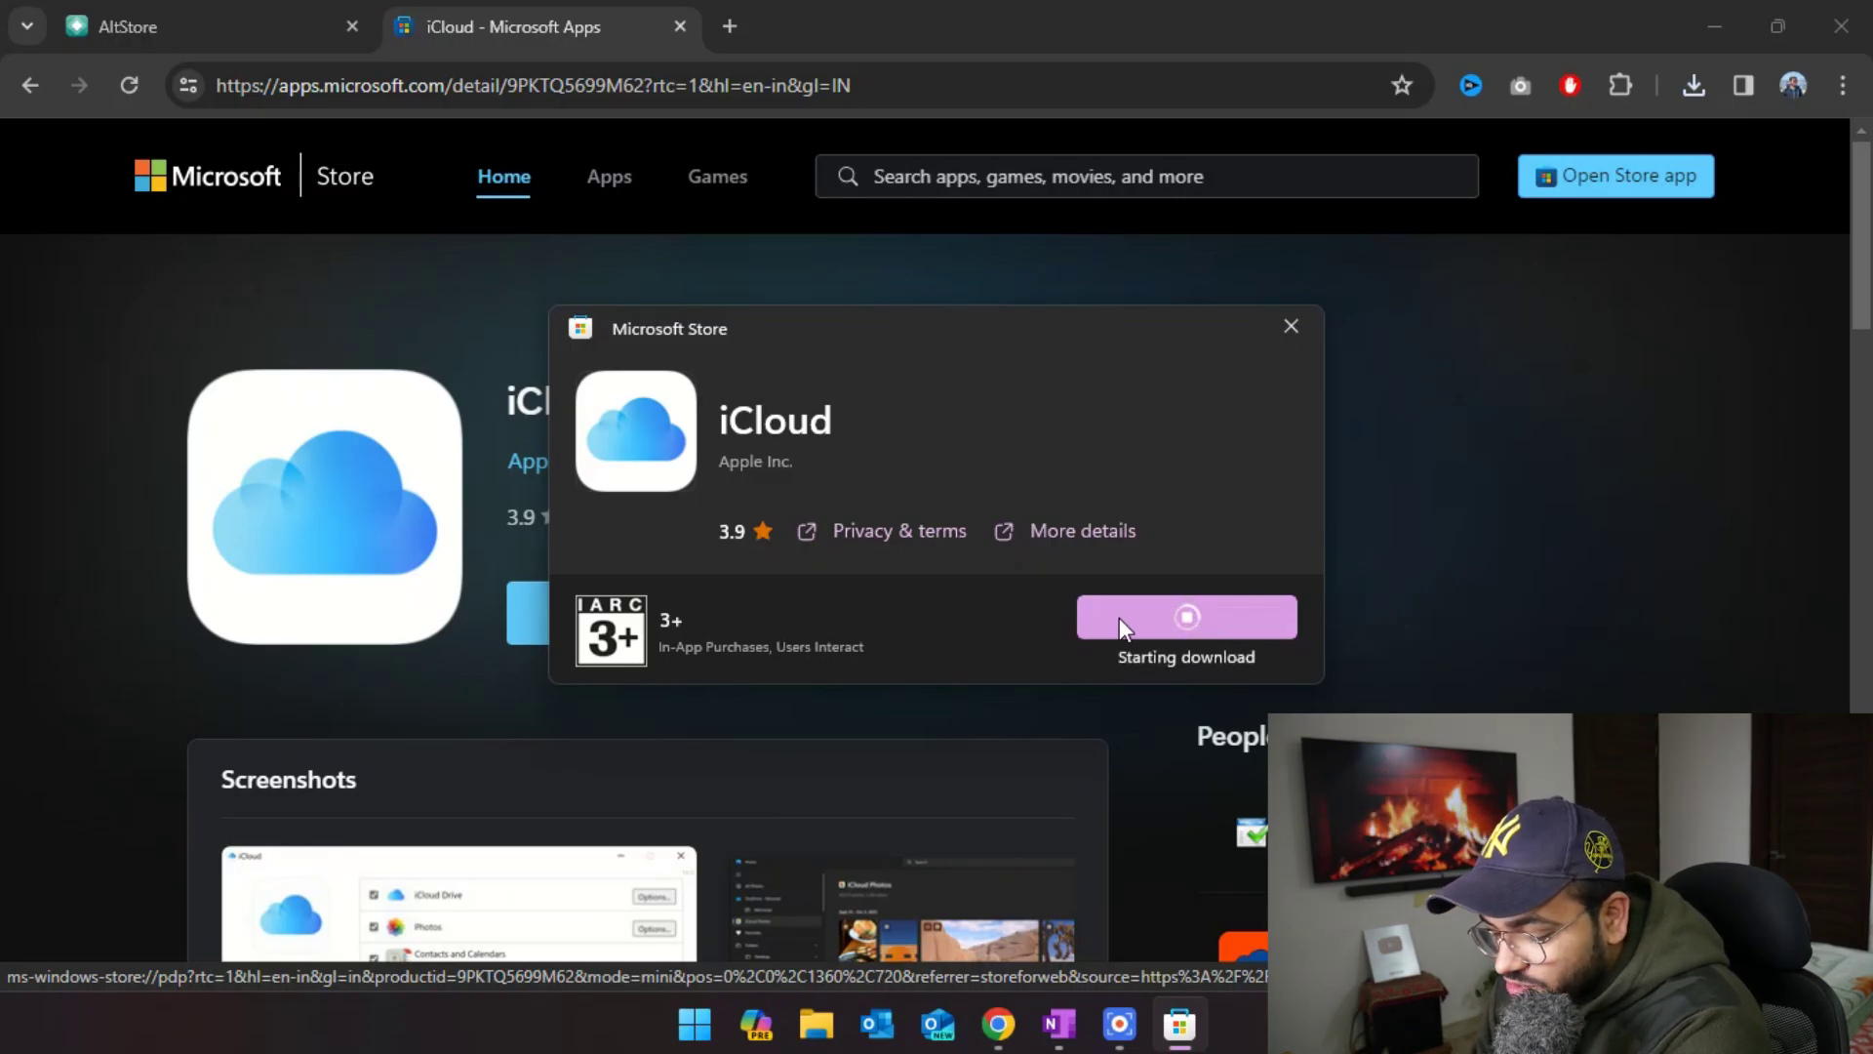
{"action": "left_click", "coordinate": [671, 1019]}
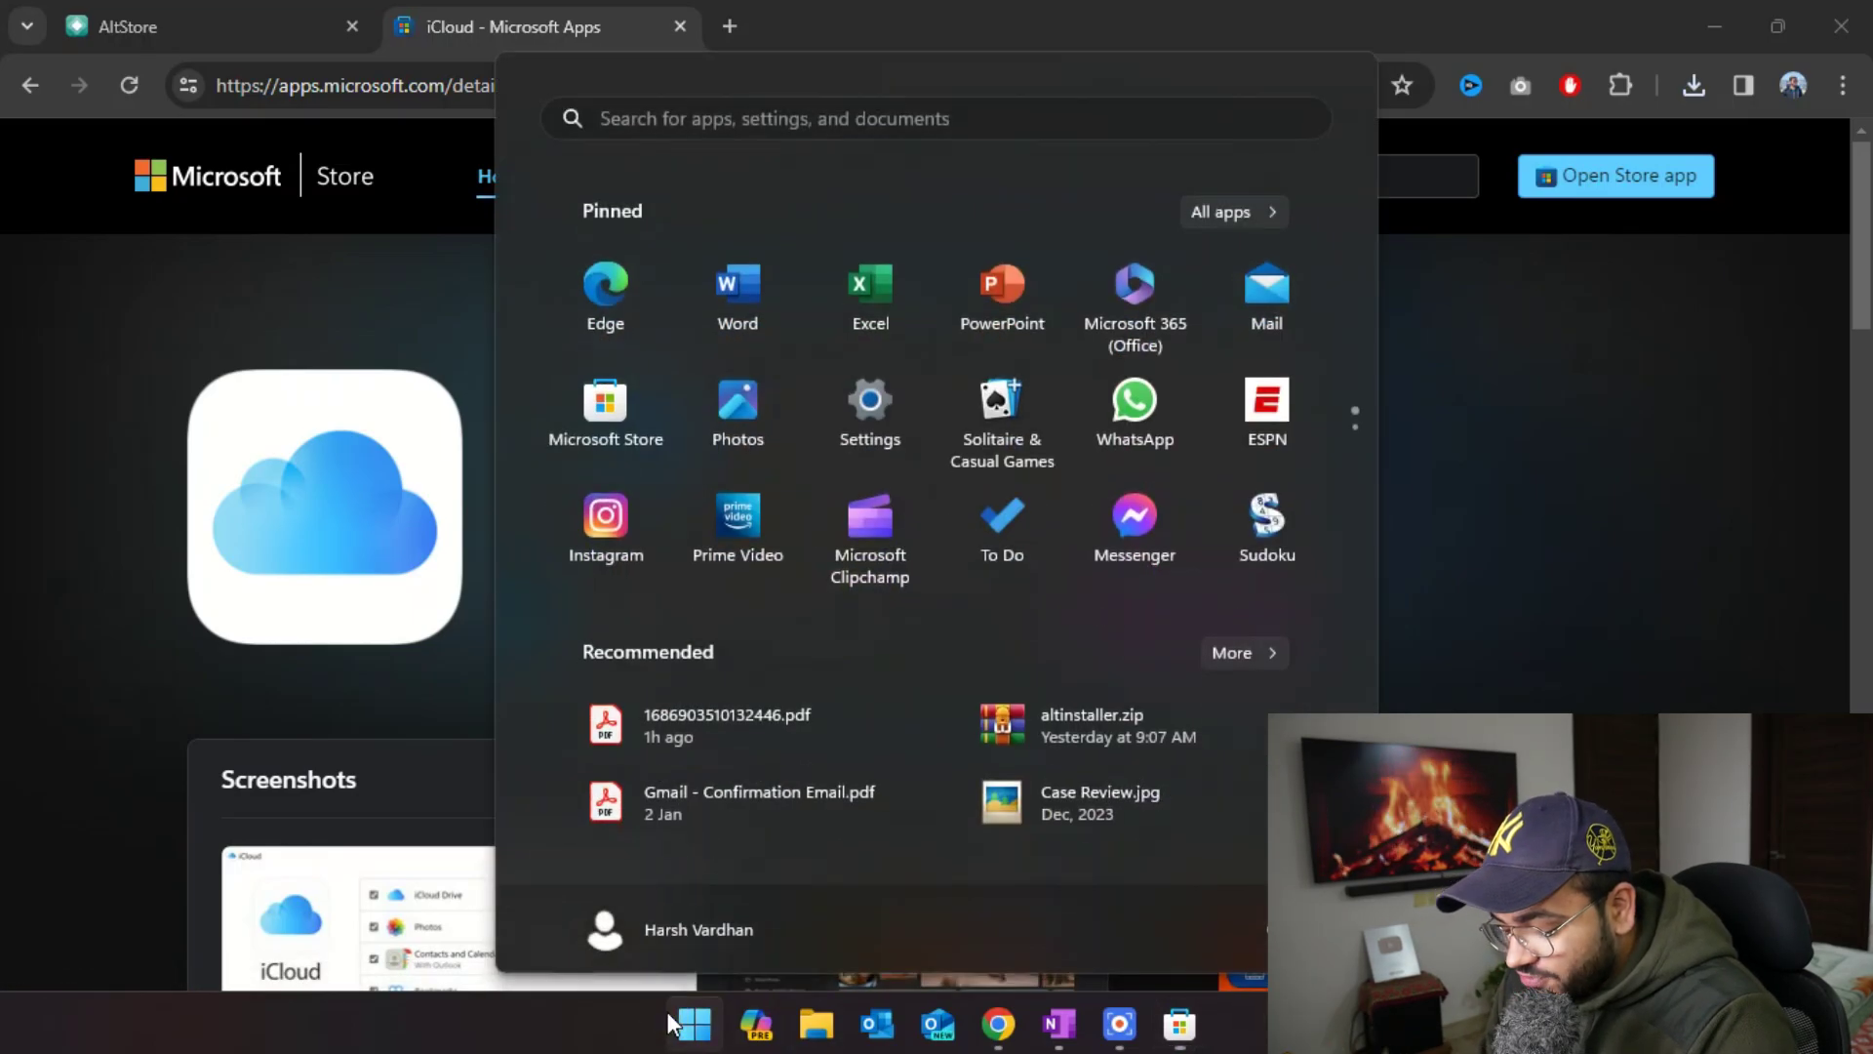
{"action": "type", "text": "itun"}
{"action": "key", "text": "Return"}
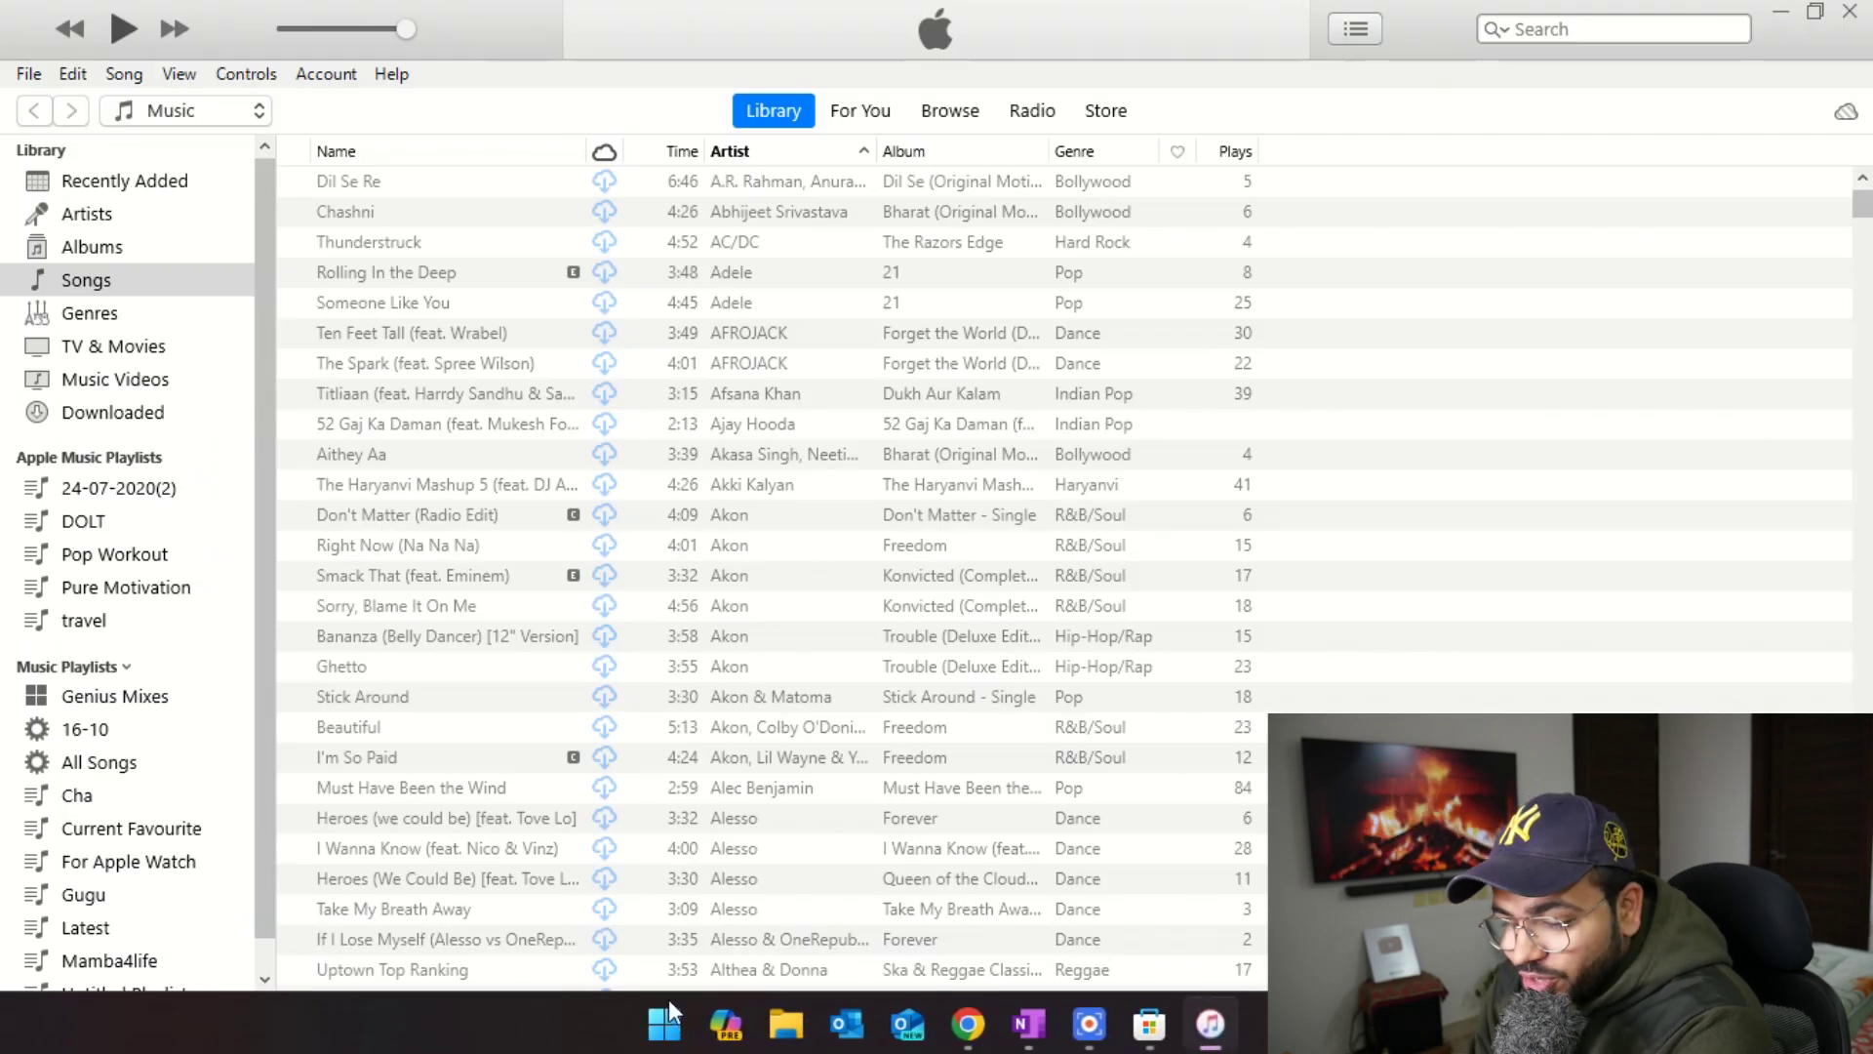
Dismiss the expired-session sign-in and download the iTunes 12.13.1 update via Help > Check for Updates.
{"action": "left_click", "coordinate": [391, 74]}
{"action": "left_click", "coordinate": [418, 94]}
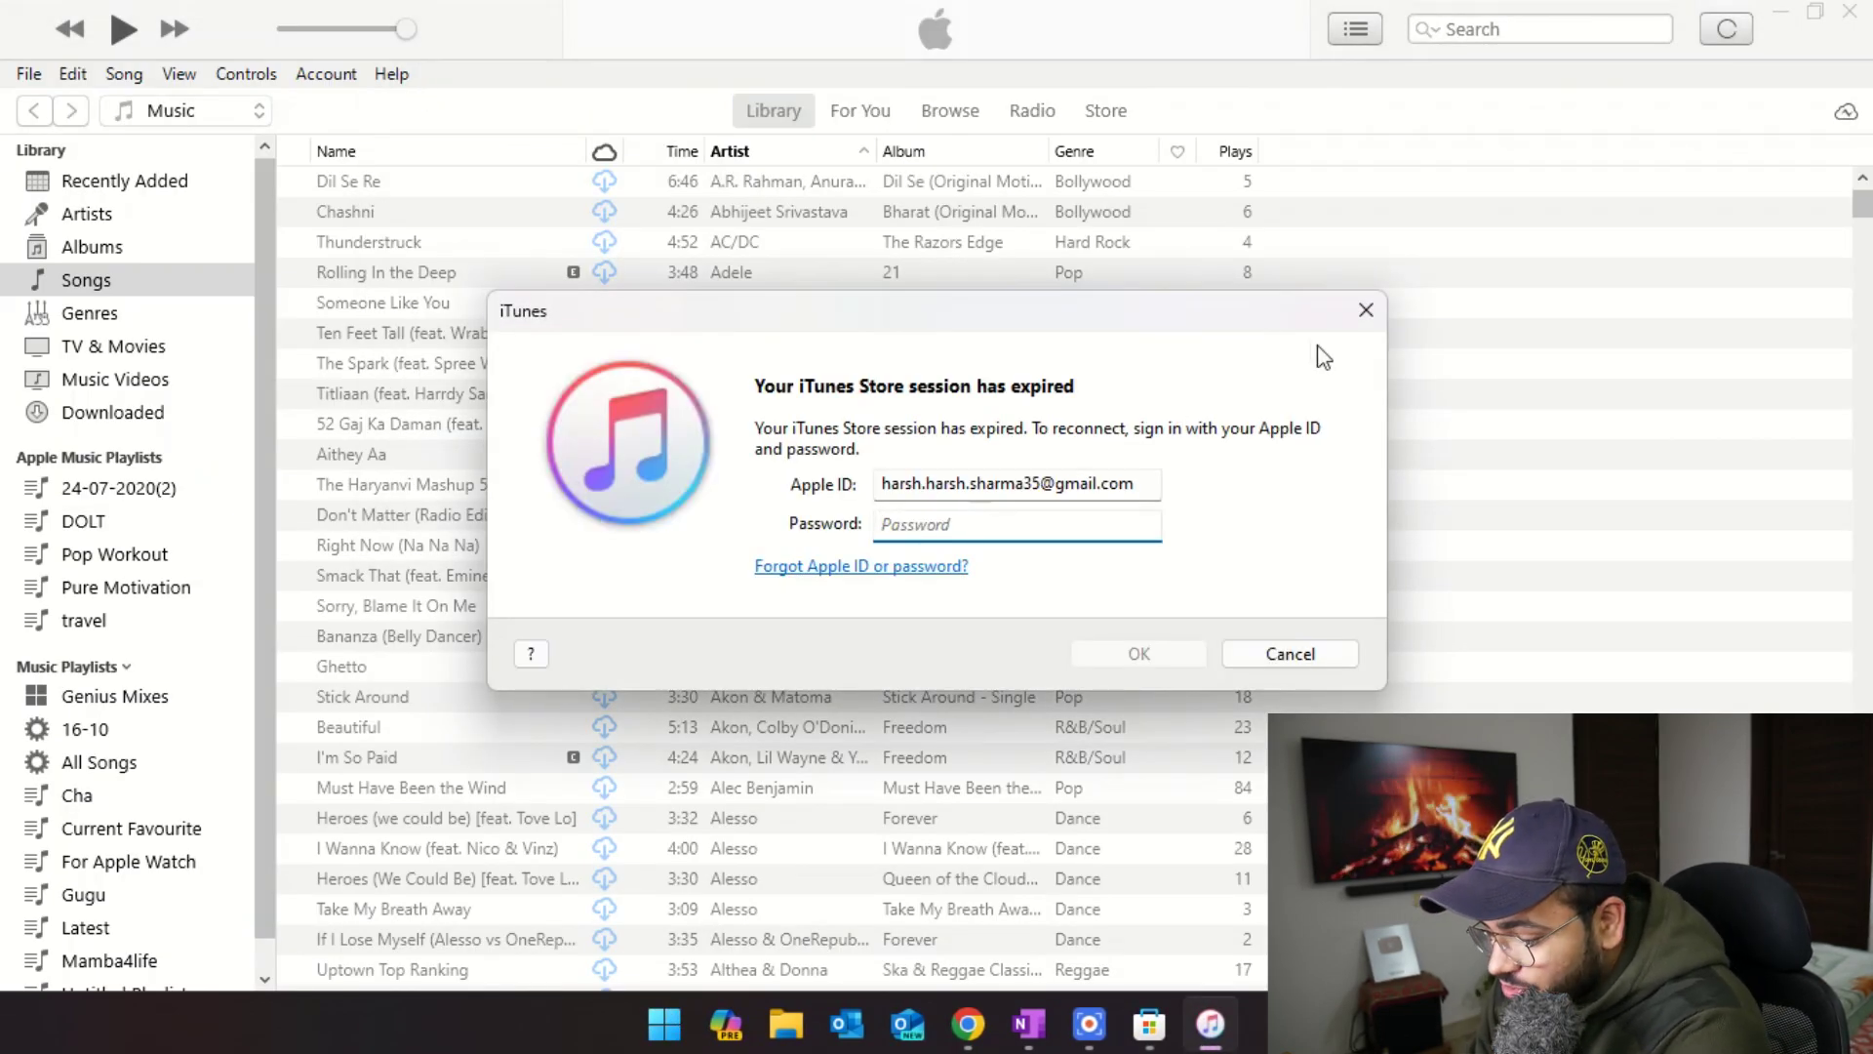
{"action": "left_click", "coordinate": [1366, 310]}
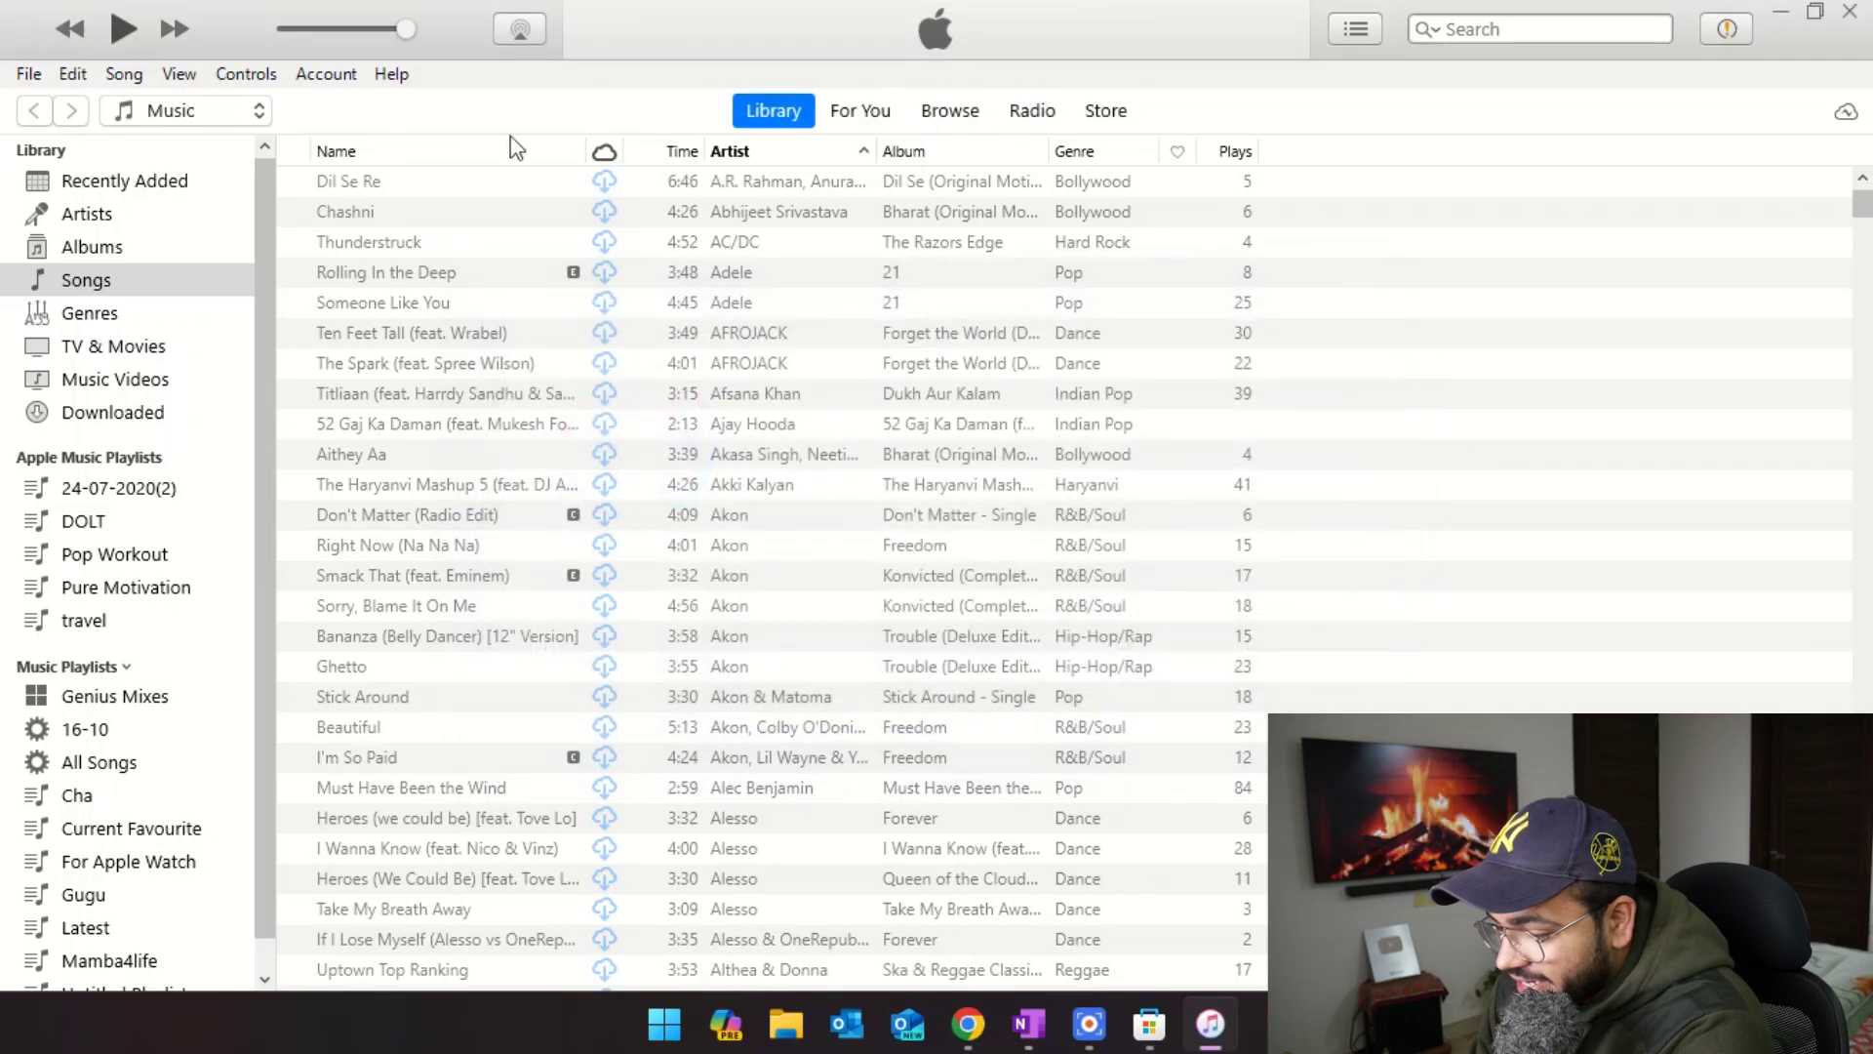
{"action": "left_click", "coordinate": [391, 75]}
{"action": "left_click", "coordinate": [520, 450]}
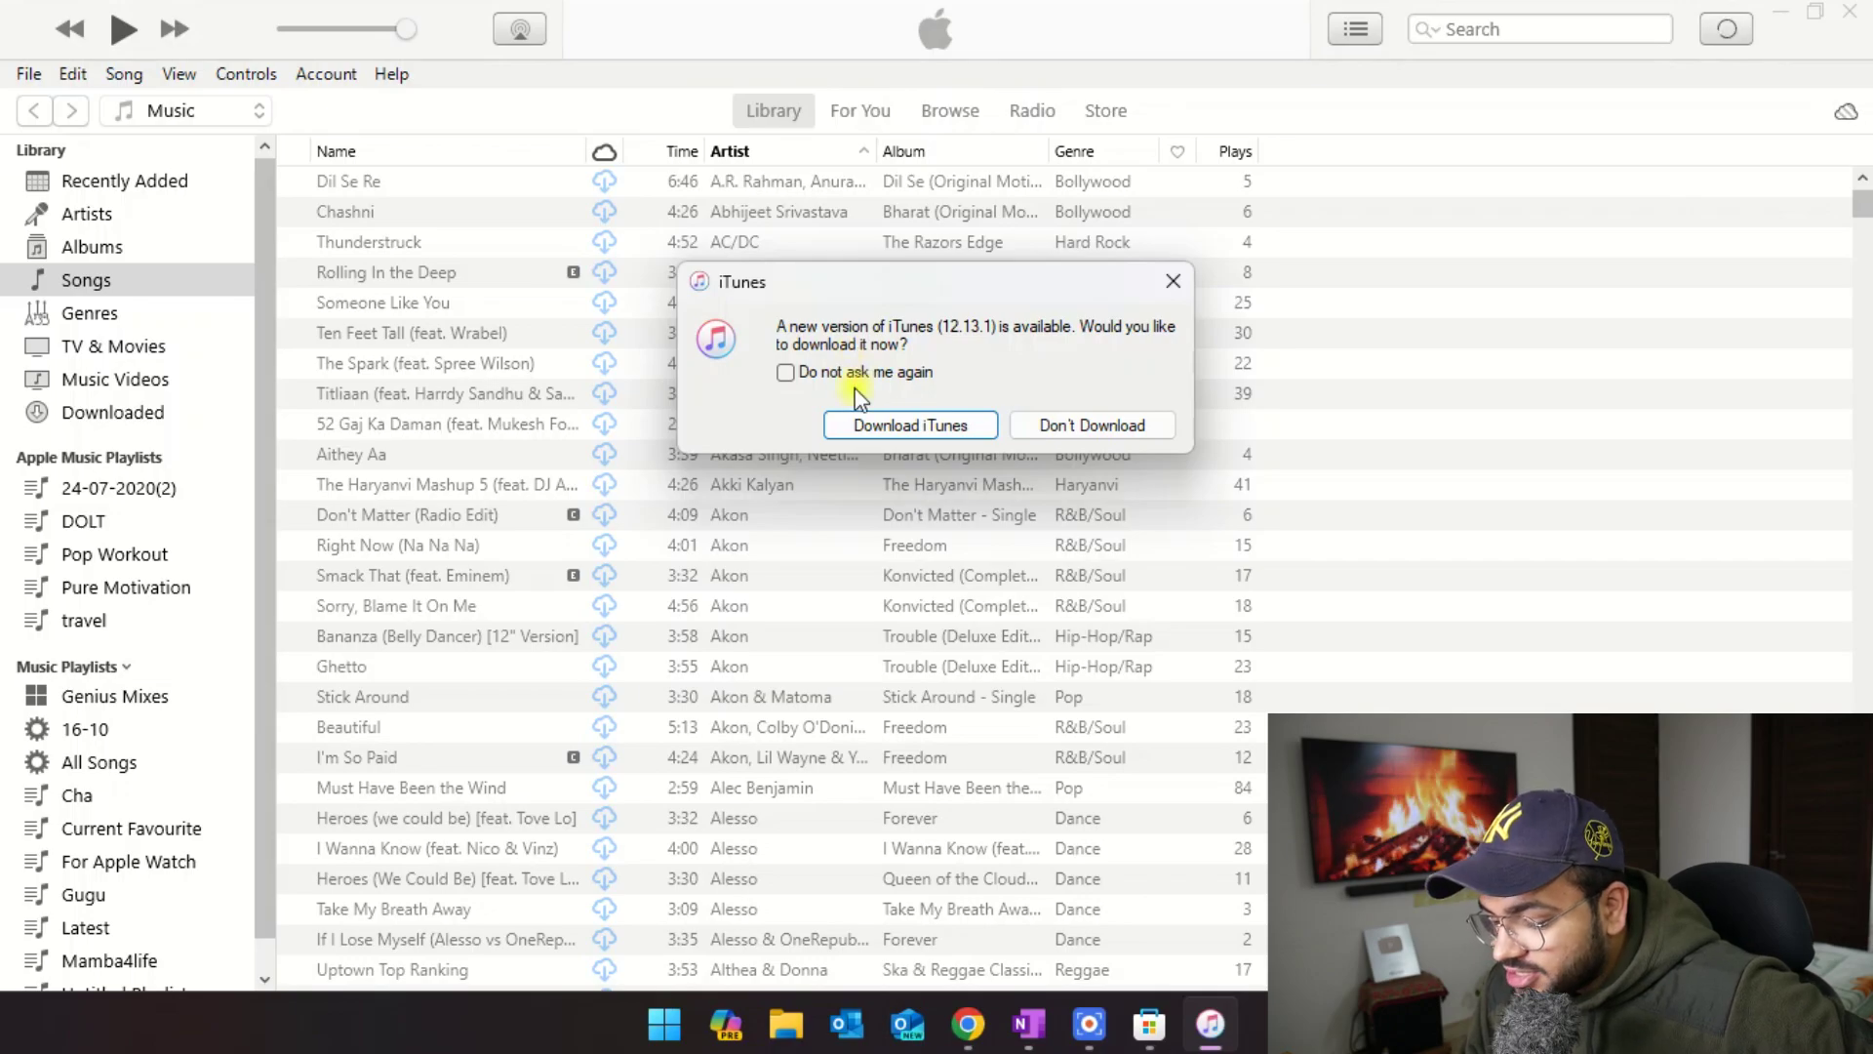
{"action": "left_click", "coordinate": [876, 419]}
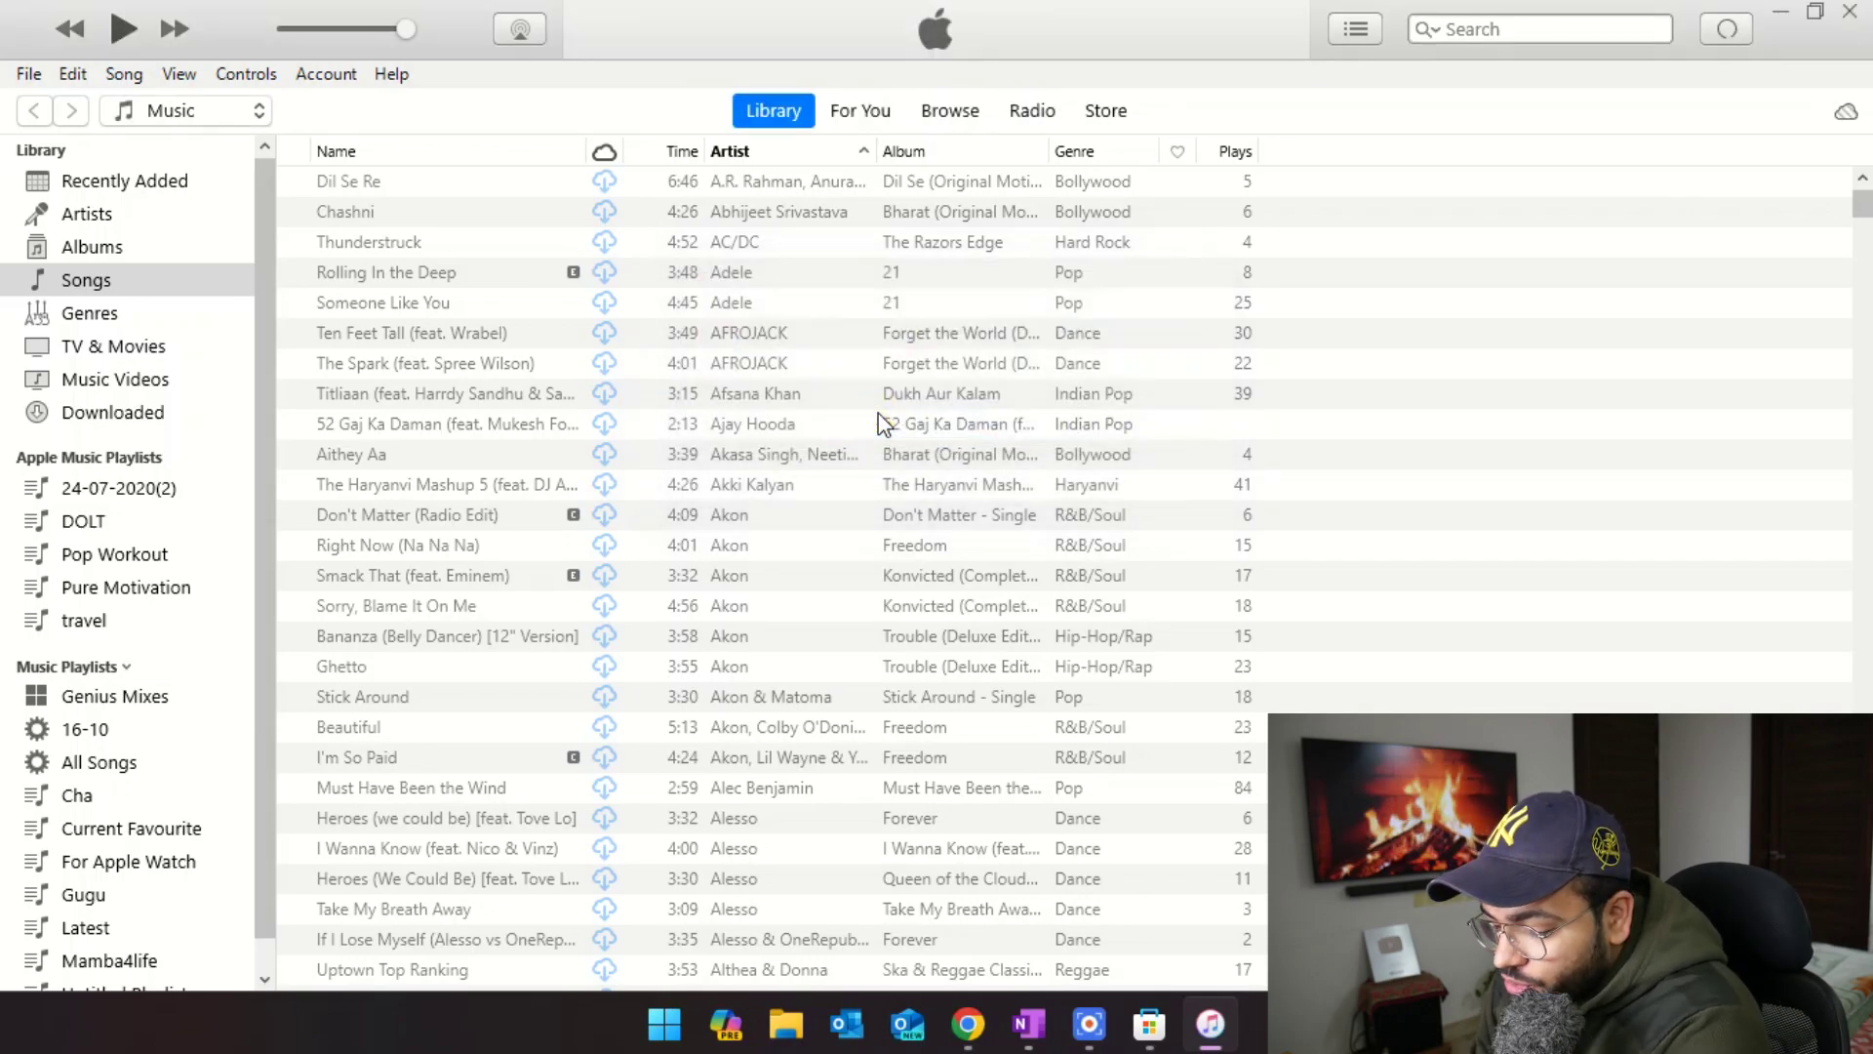
{"action": "key", "text": "alt+Tab"}
{"action": "key", "text": "alt+Tab"}
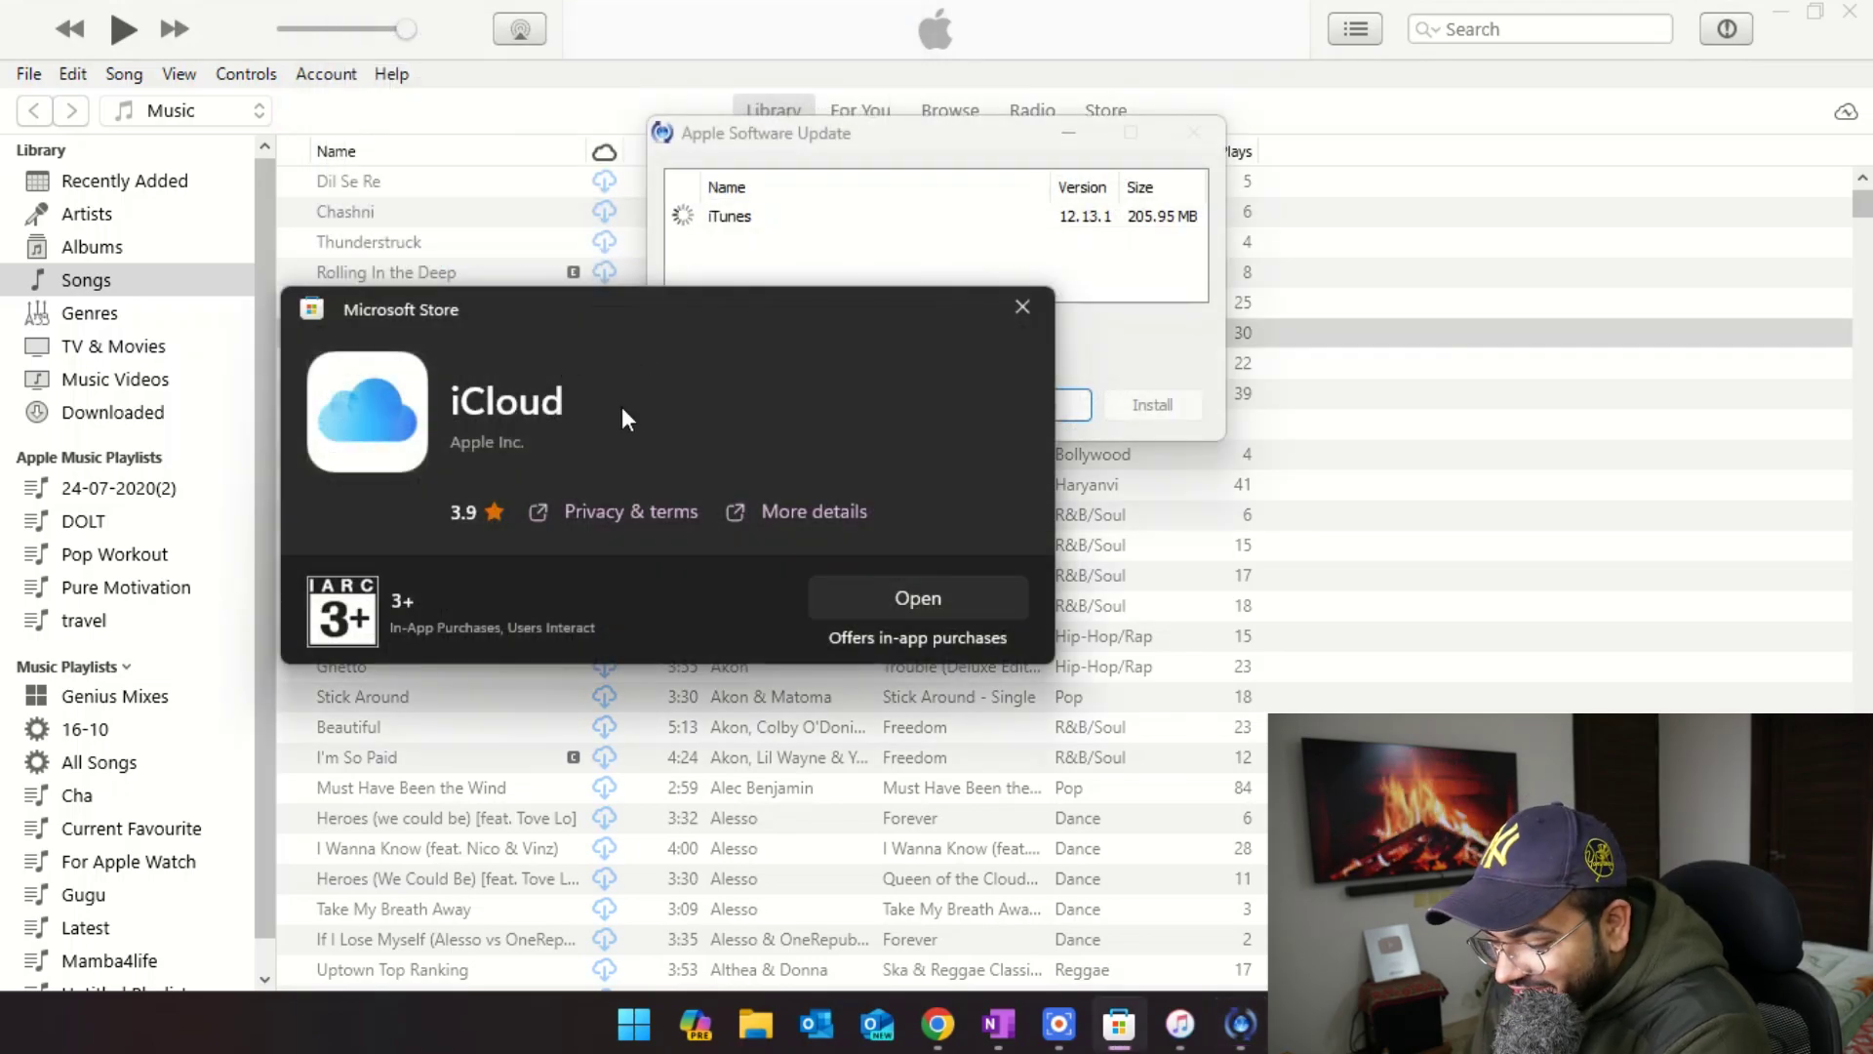
Launch iCloud with admin approval, close its sign-in and the Store window, and close the extra archive window.
{"action": "left_click", "coordinate": [932, 589]}
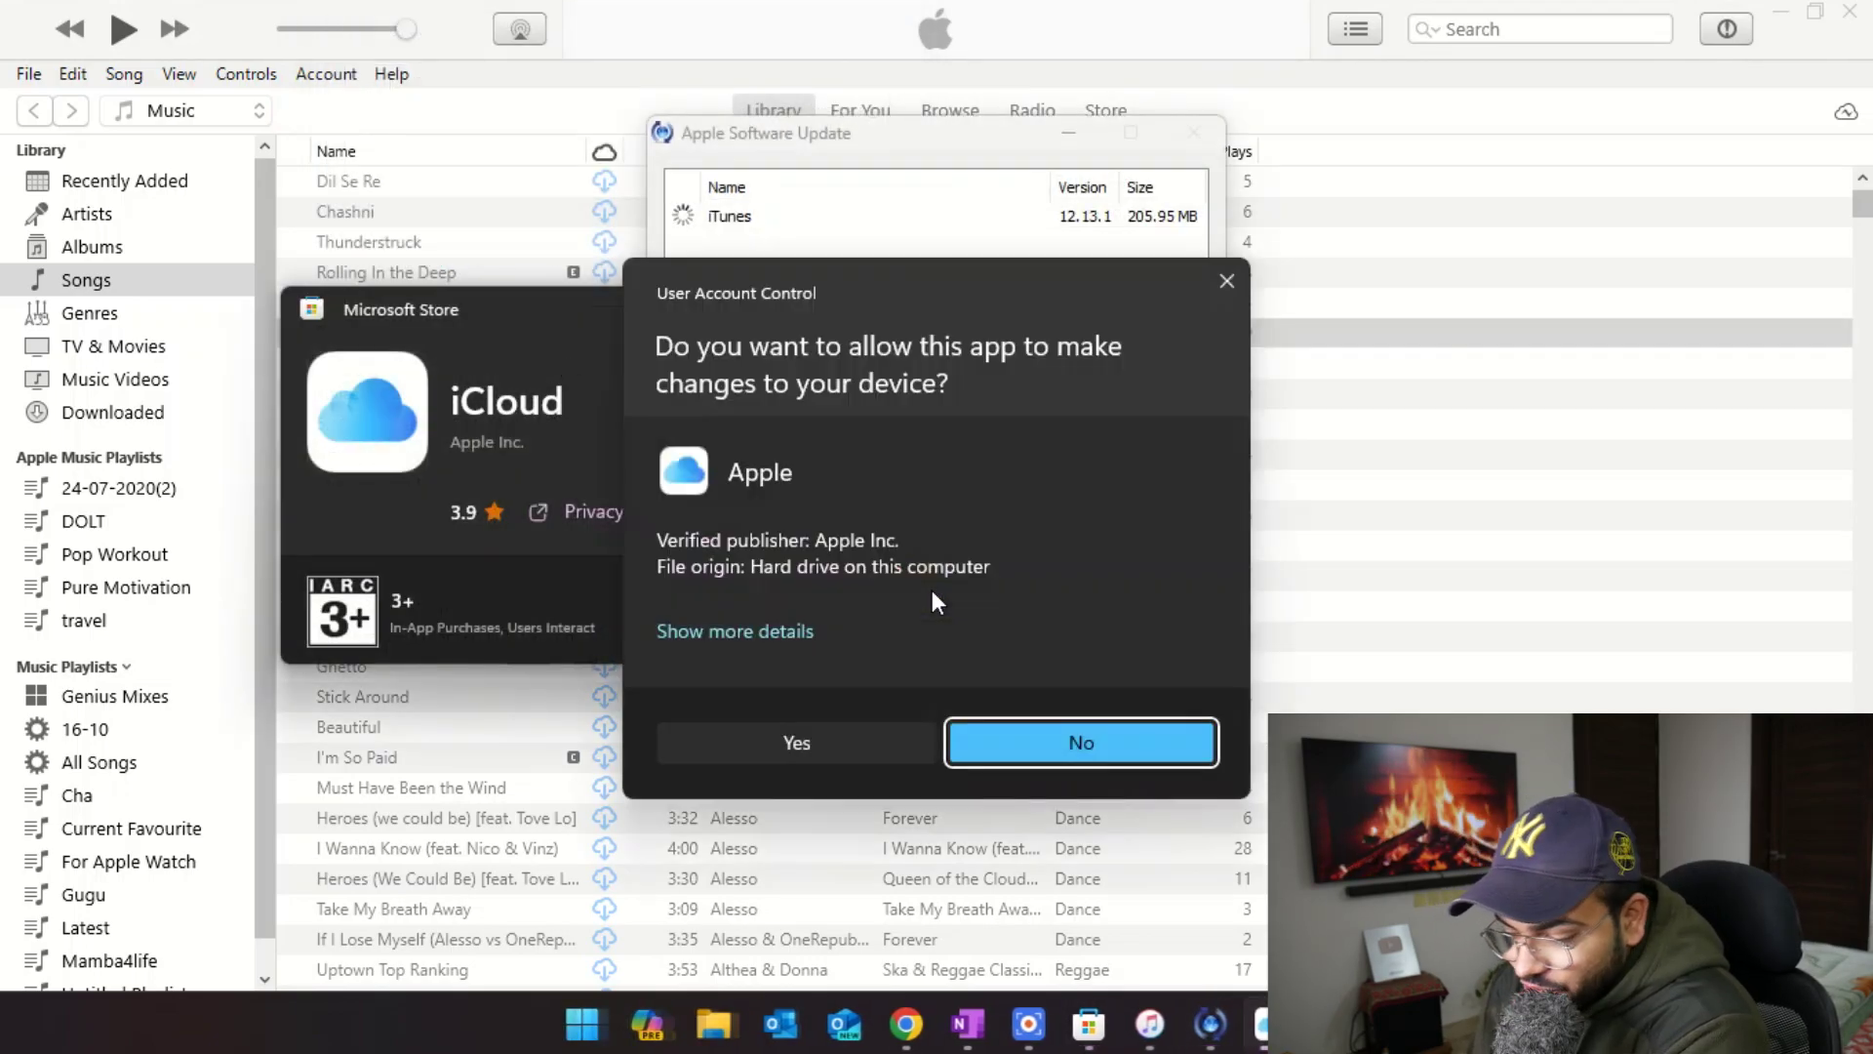
{"action": "left_click", "coordinate": [886, 726]}
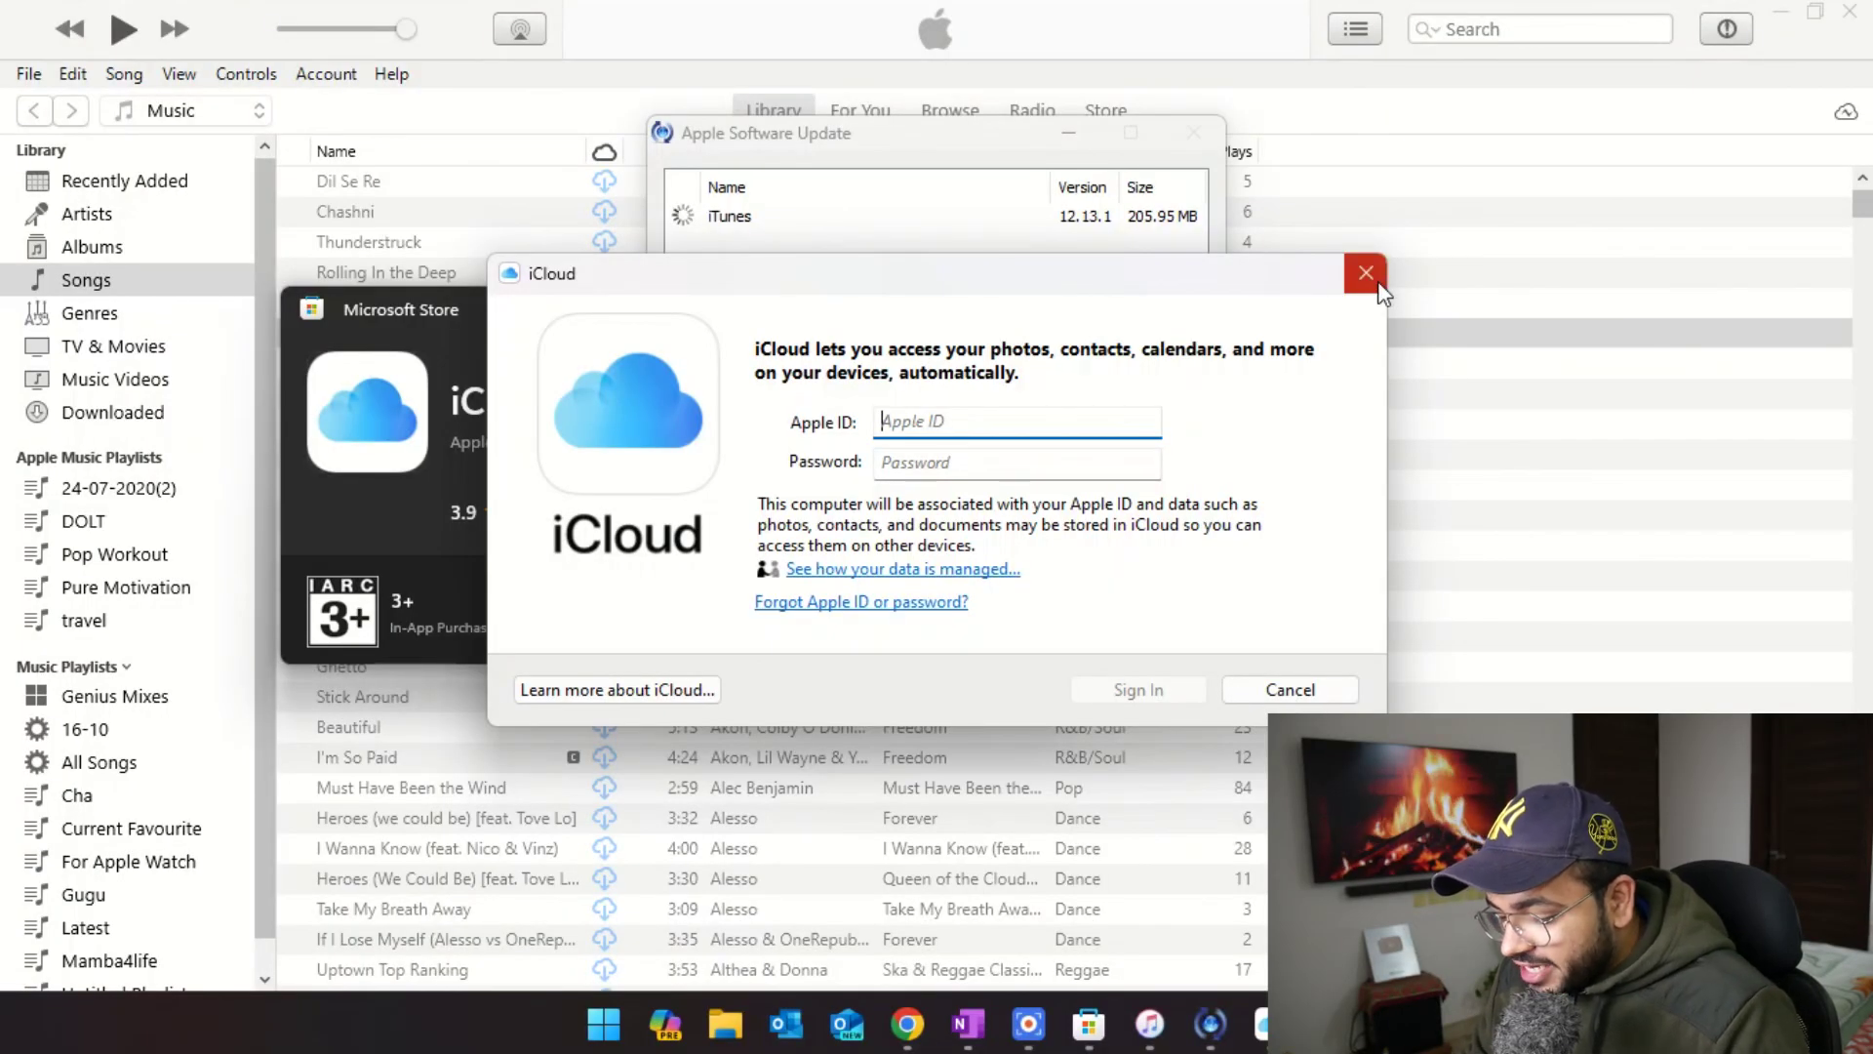
{"action": "left_click", "coordinate": [1375, 281]}
{"action": "left_click", "coordinate": [1033, 293]}
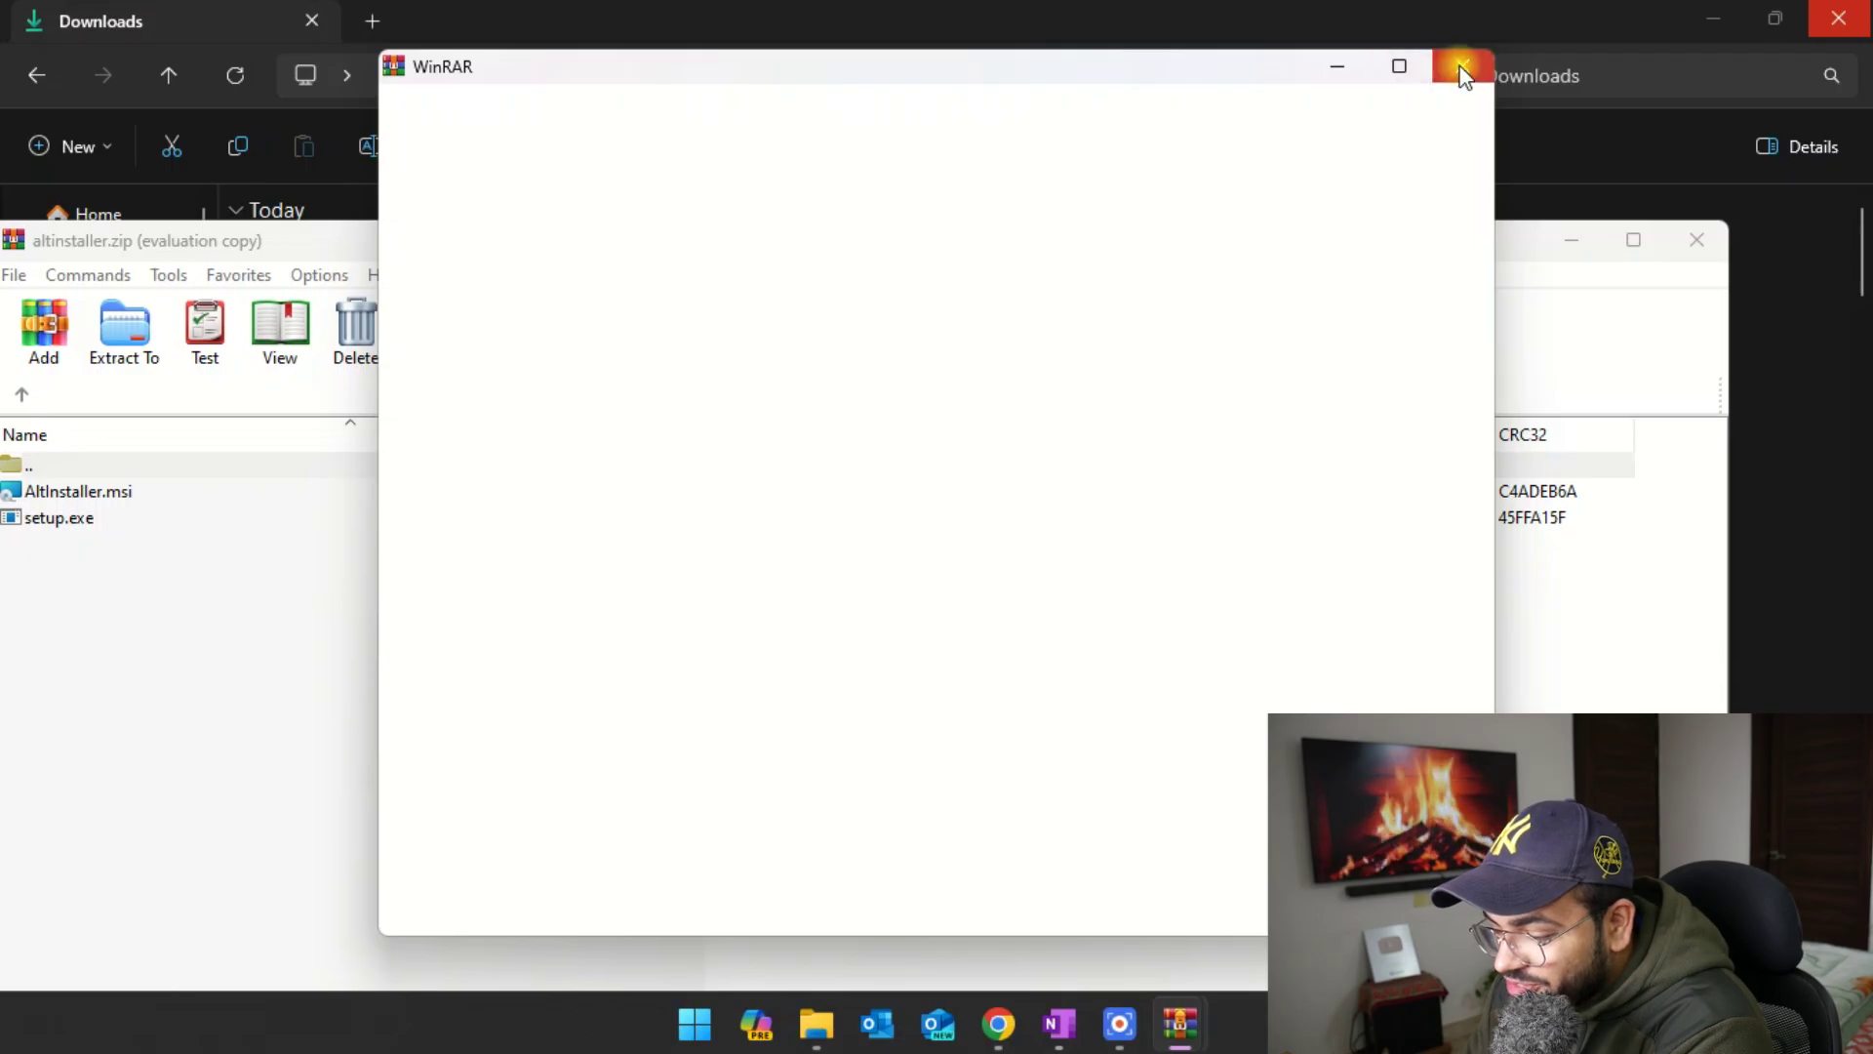
{"action": "left_click", "coordinate": [1463, 69]}
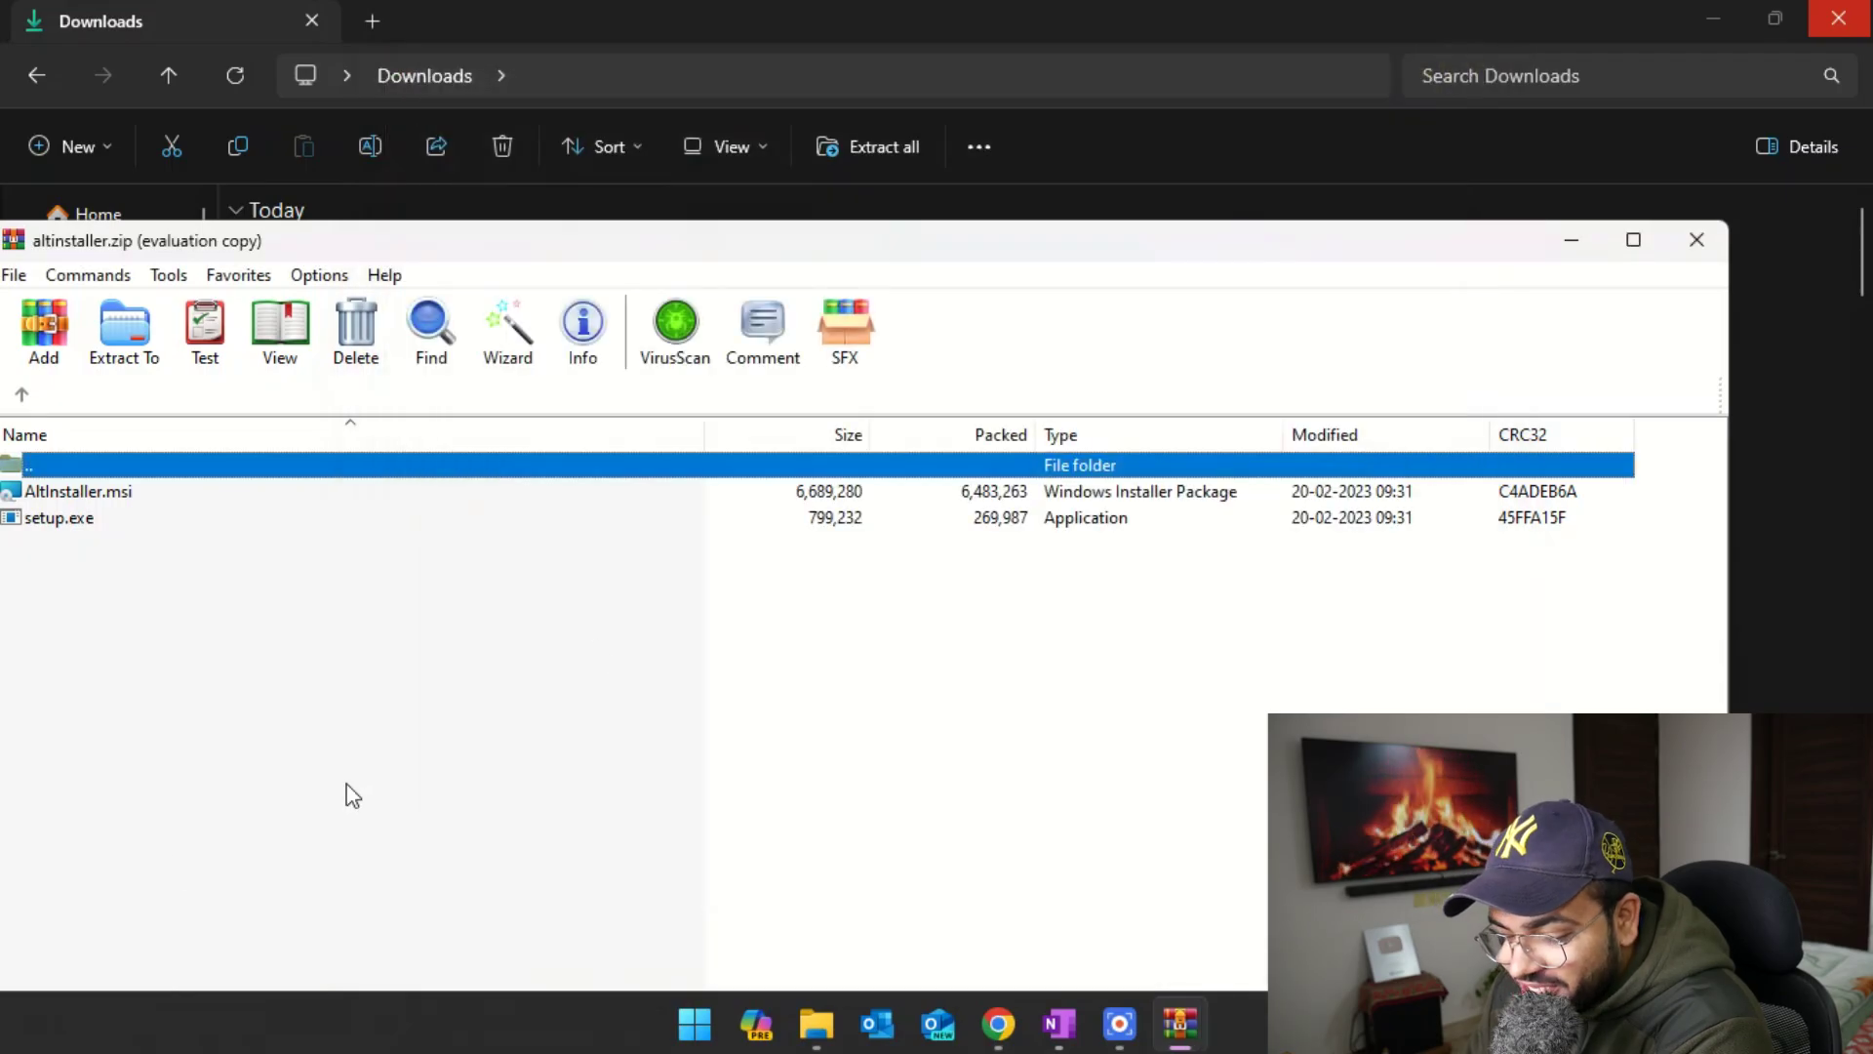
Select AltInstaller.msi and setup.exe in the maximized archive, then minimize WinRAR to reveal Downloads.
{"action": "left_click_drag", "start_coordinate": [260, 582], "coordinate": [214, 490]}
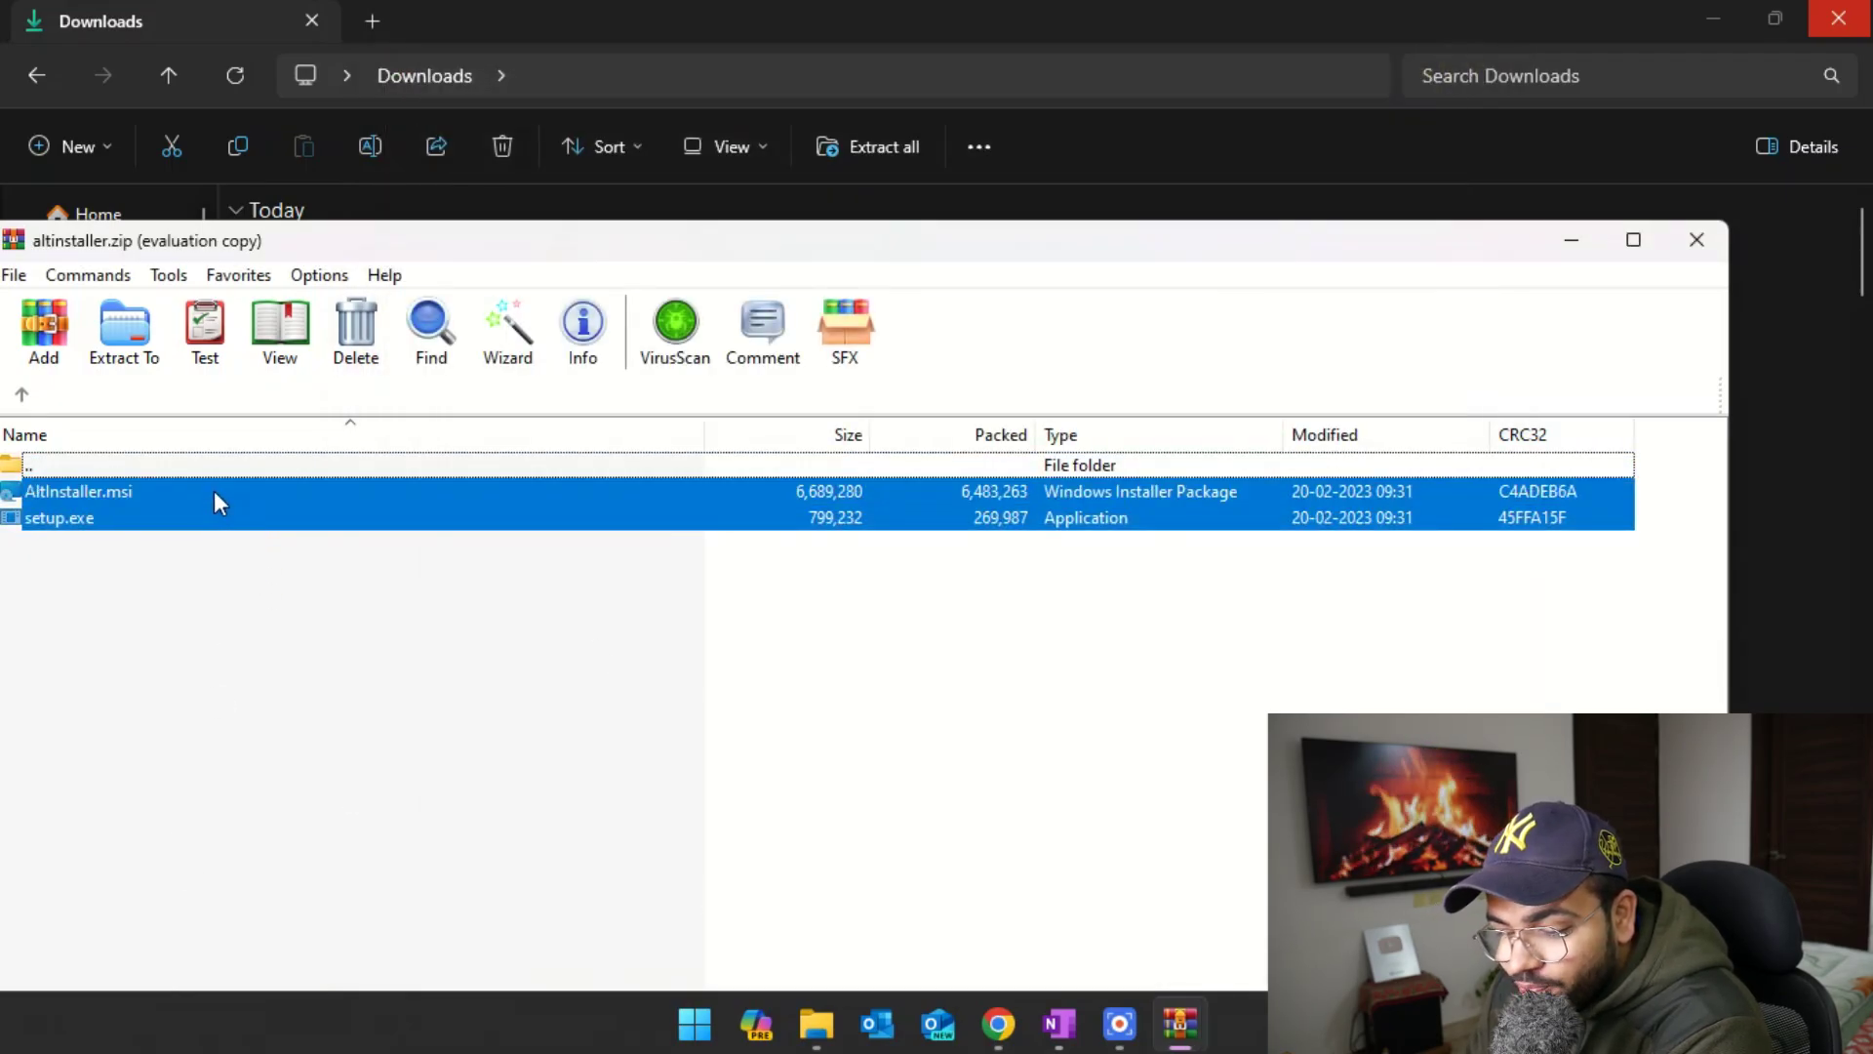
{"action": "double_click", "coordinate": [151, 235]}
{"action": "key", "text": "alt+Tab"}
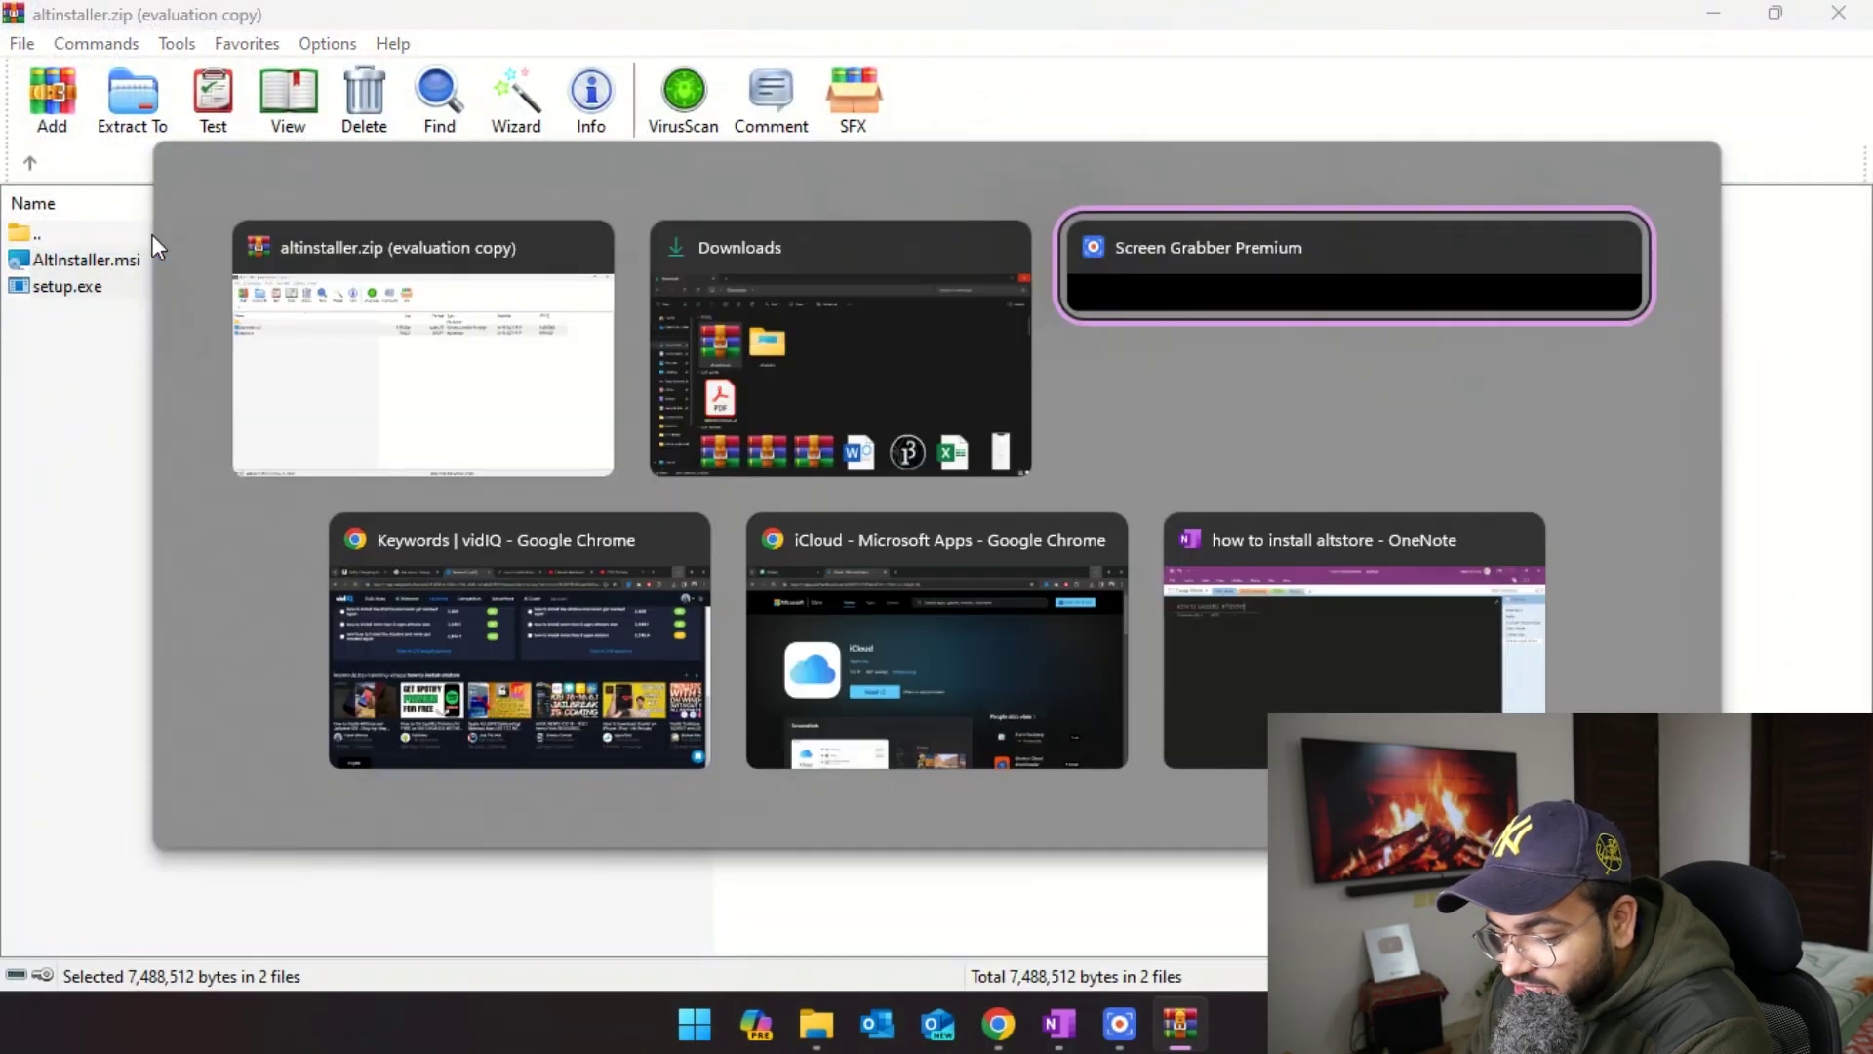
{"action": "key", "text": "Escape"}
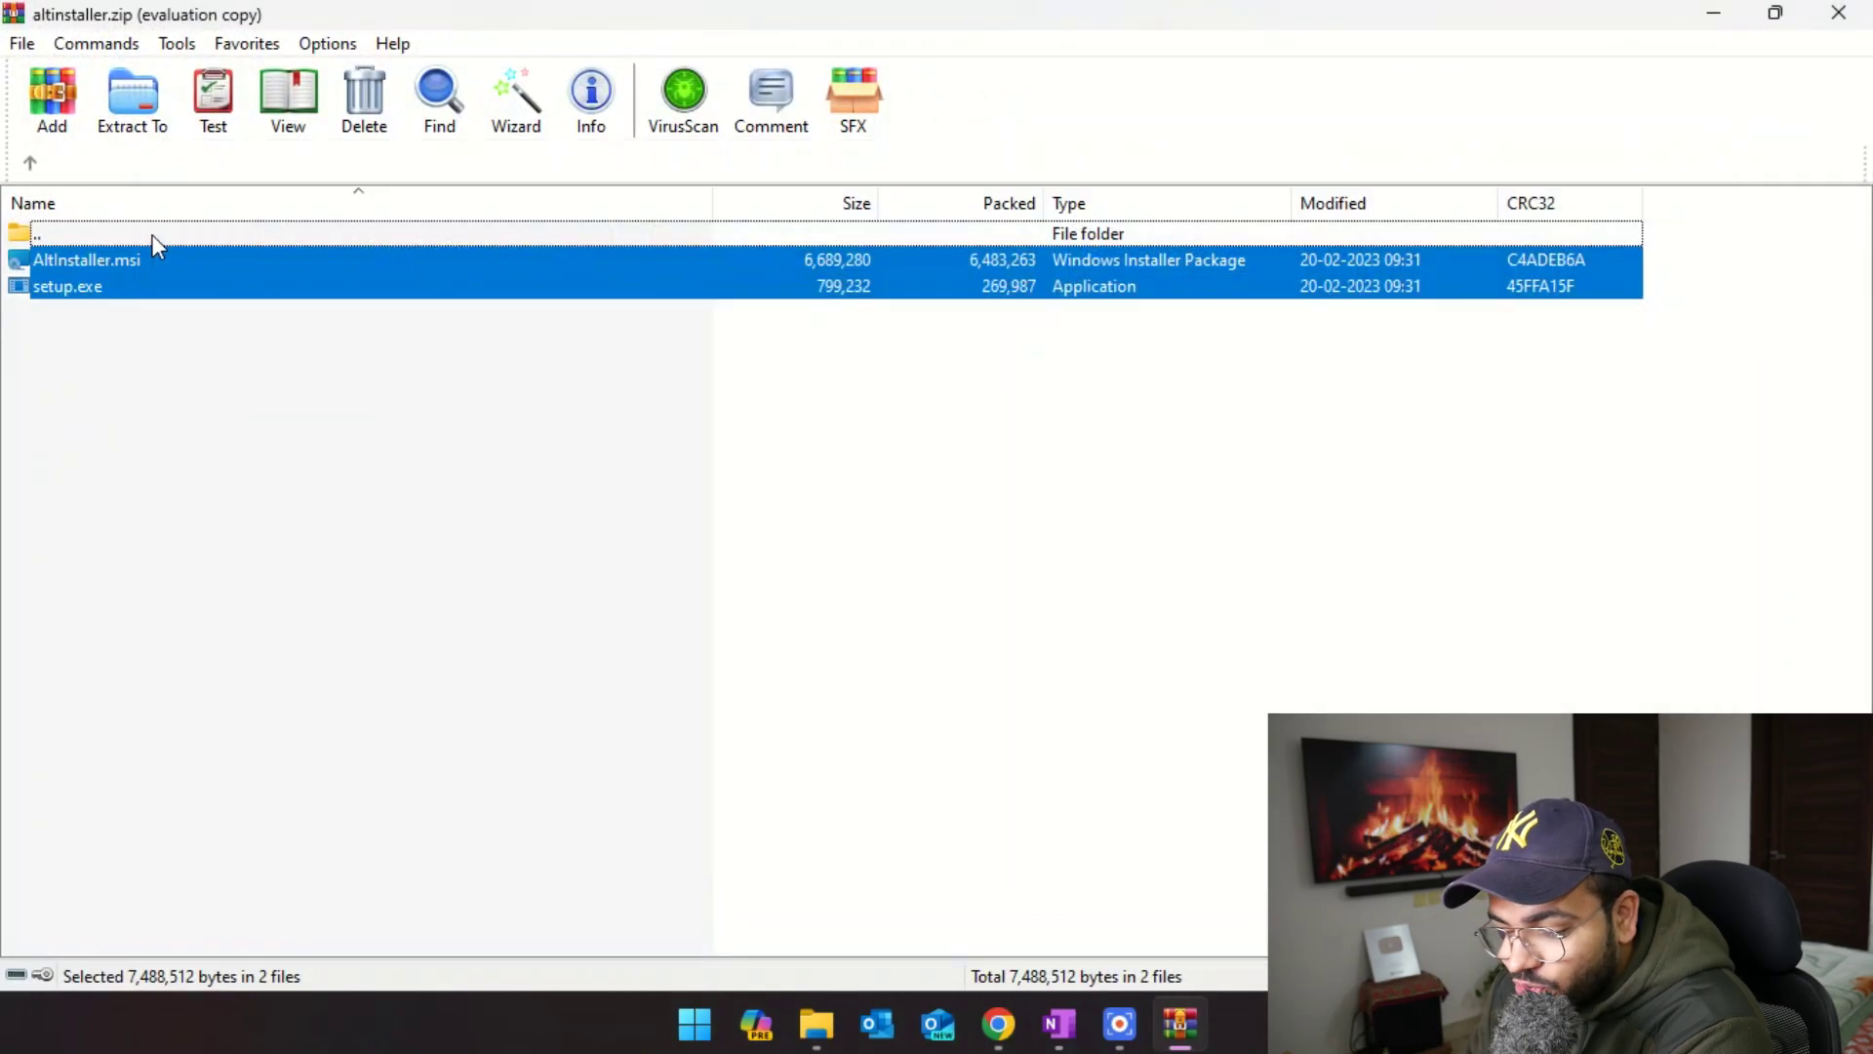
{"action": "left_click", "coordinate": [1740, 12]}
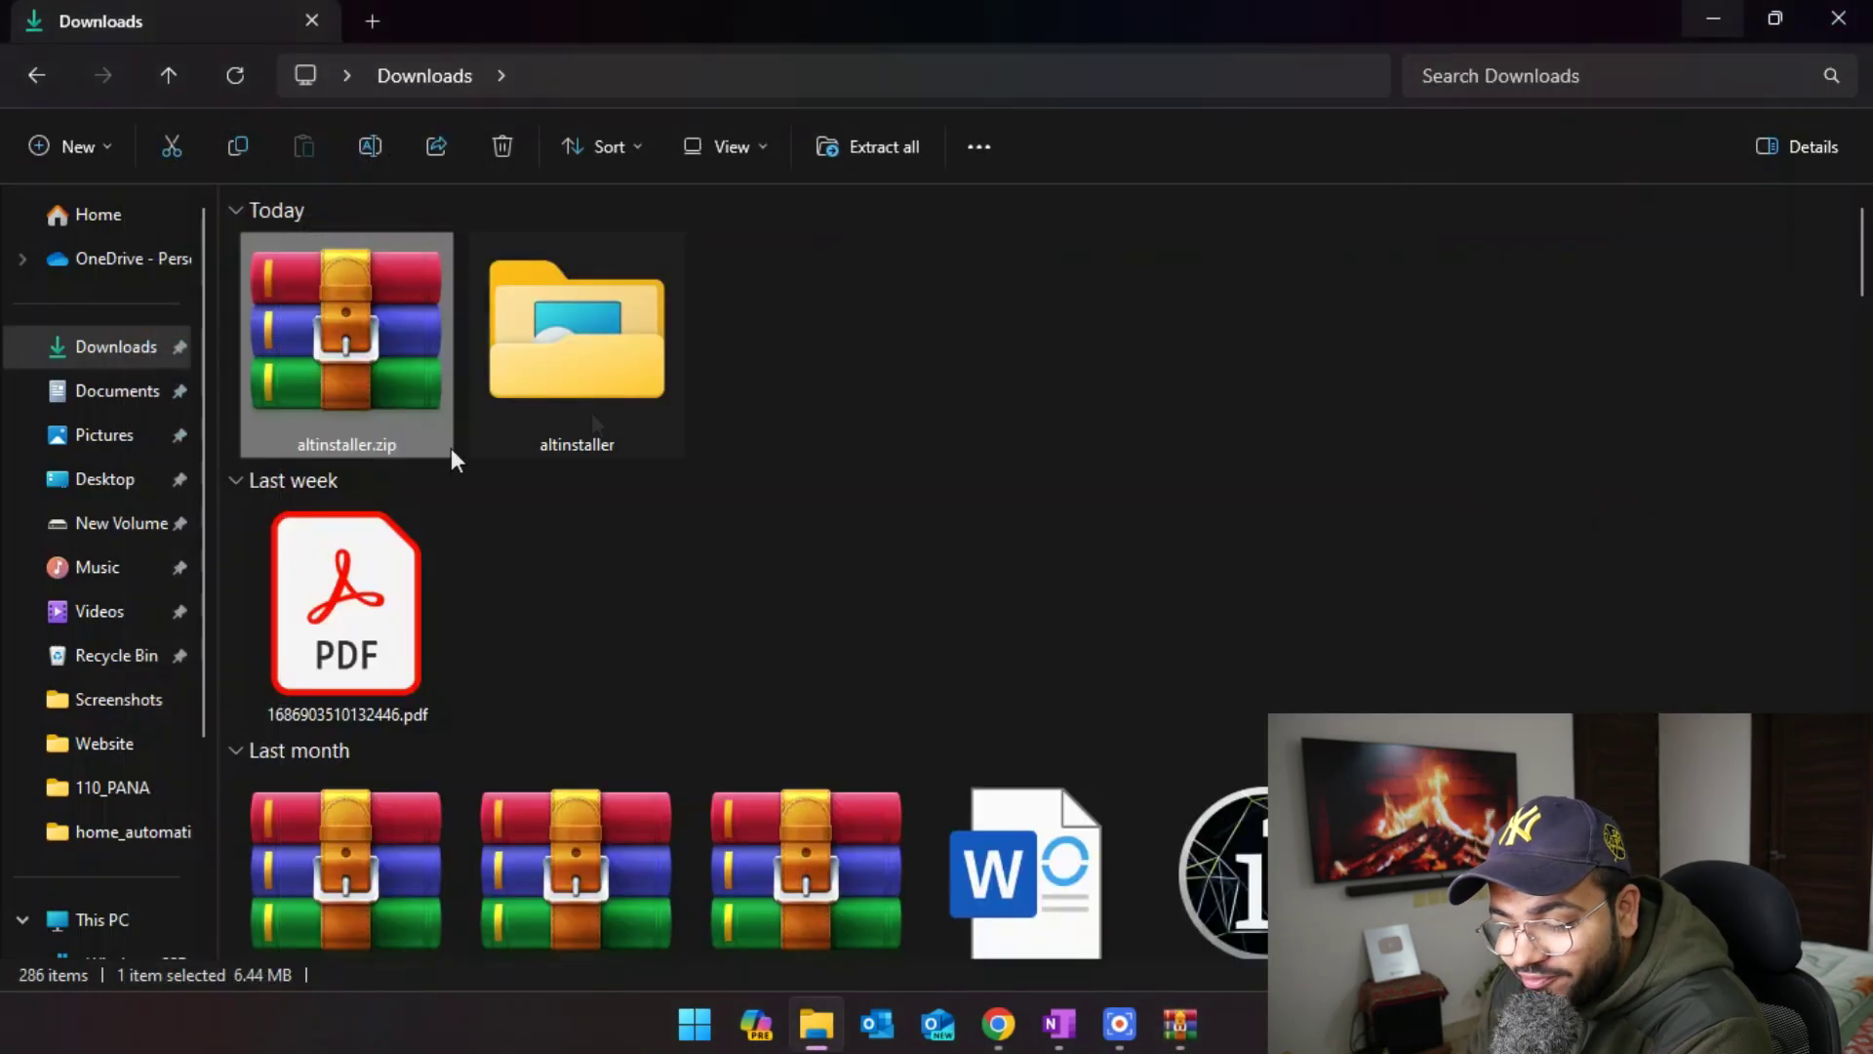
Run setup from the altinstaller folder, installing to C:\Program Files (x86)\AltServer\ for Just me.
{"action": "double_click", "coordinate": [568, 390]}
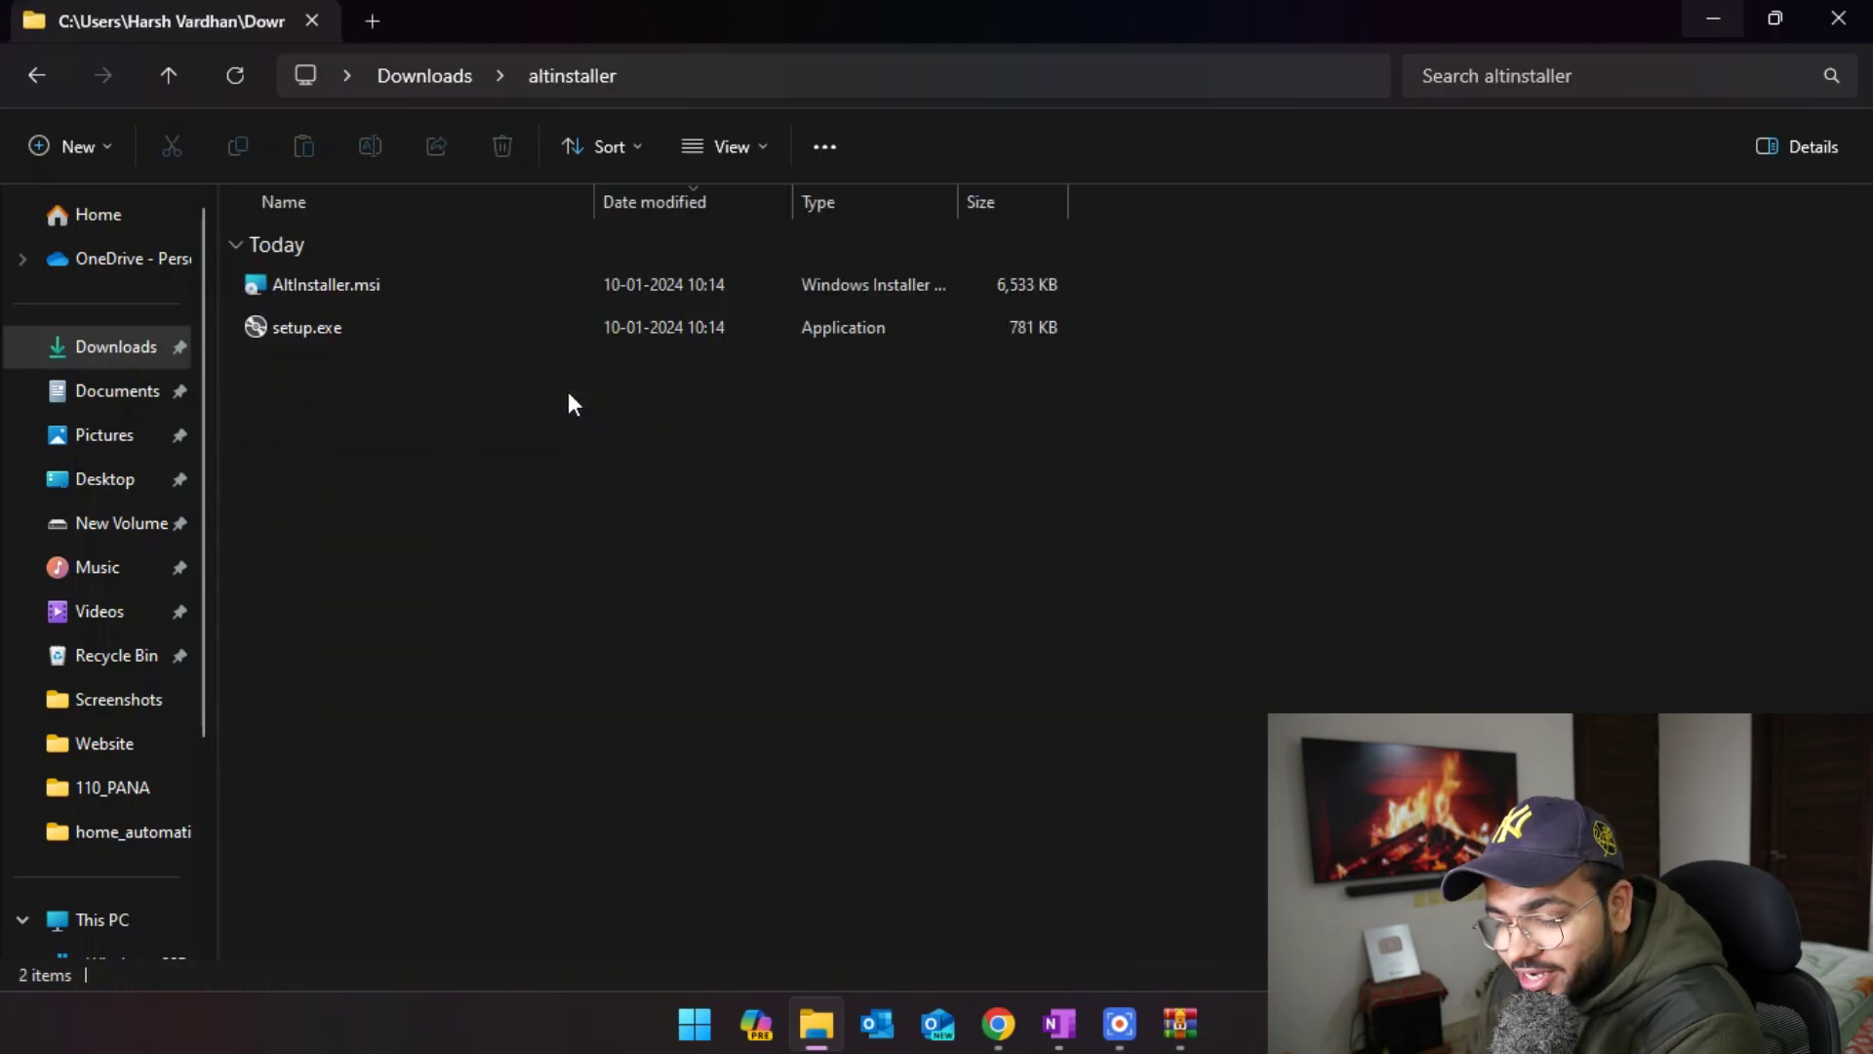
{"action": "double_click", "coordinate": [472, 337]}
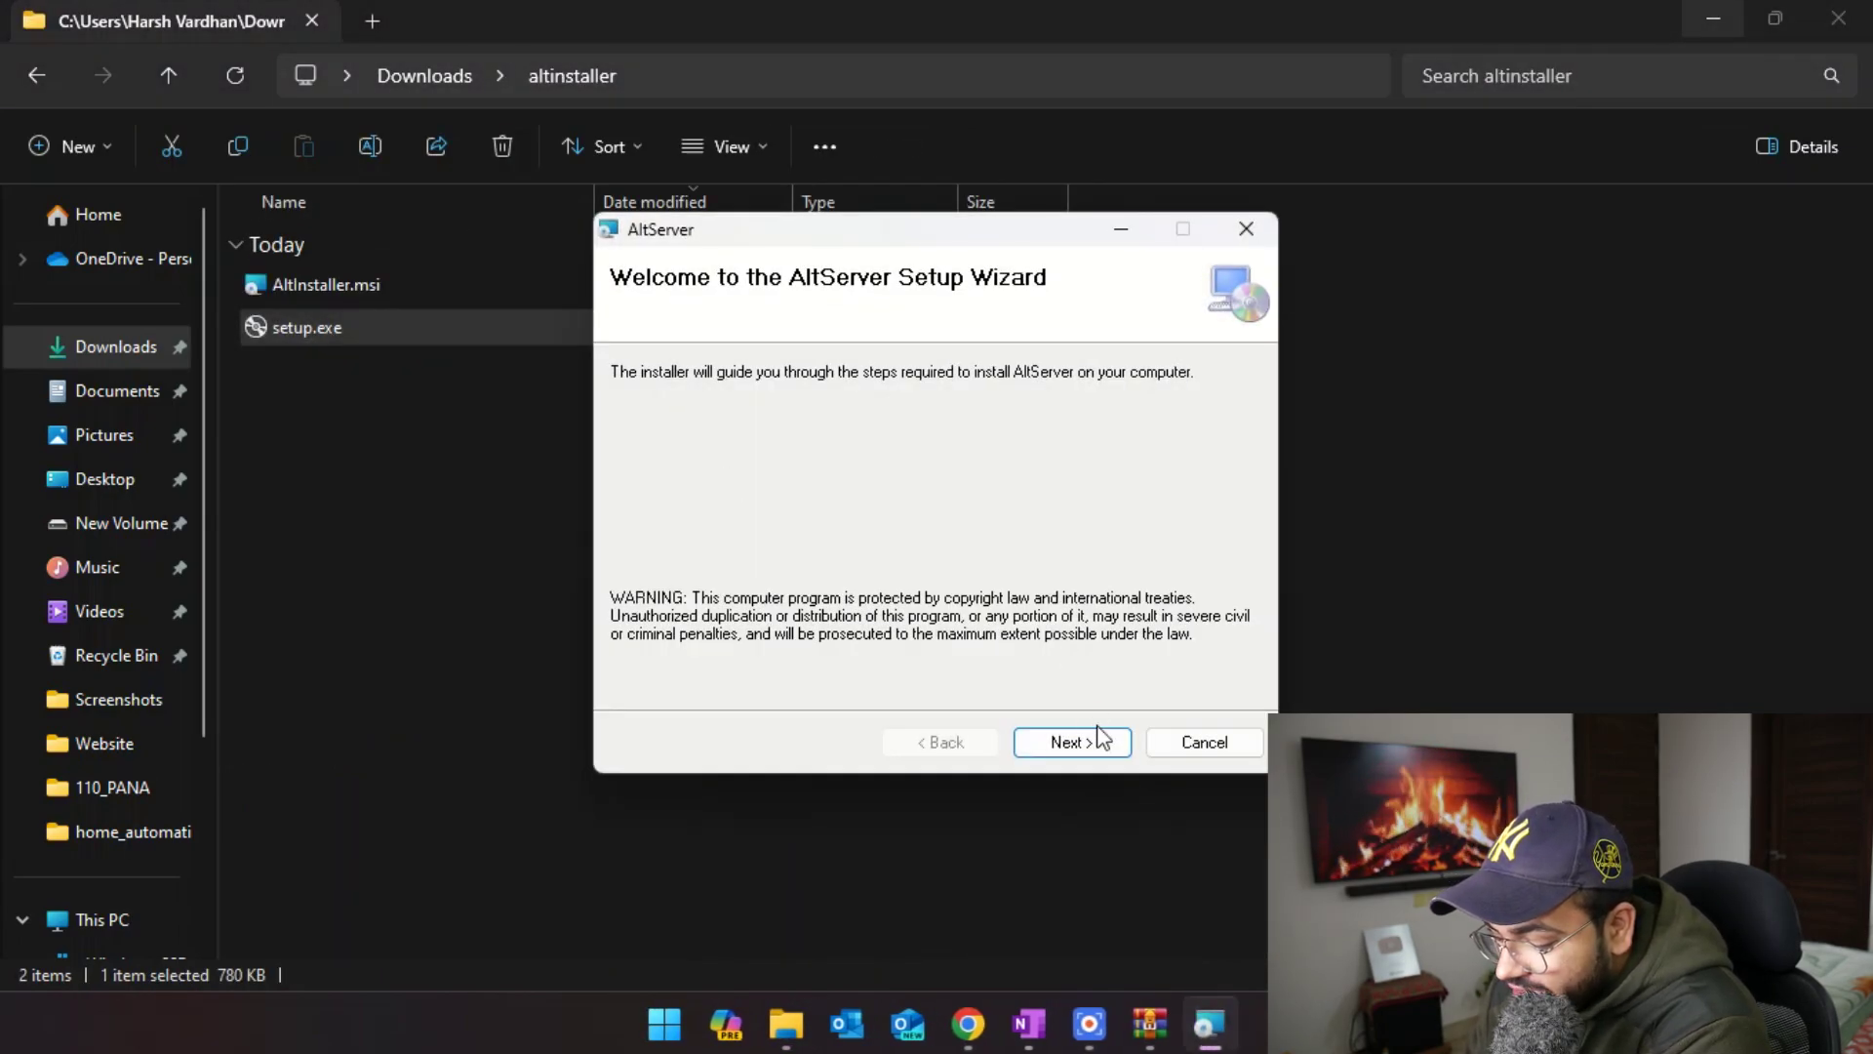
{"action": "left_click", "coordinate": [1099, 738]}
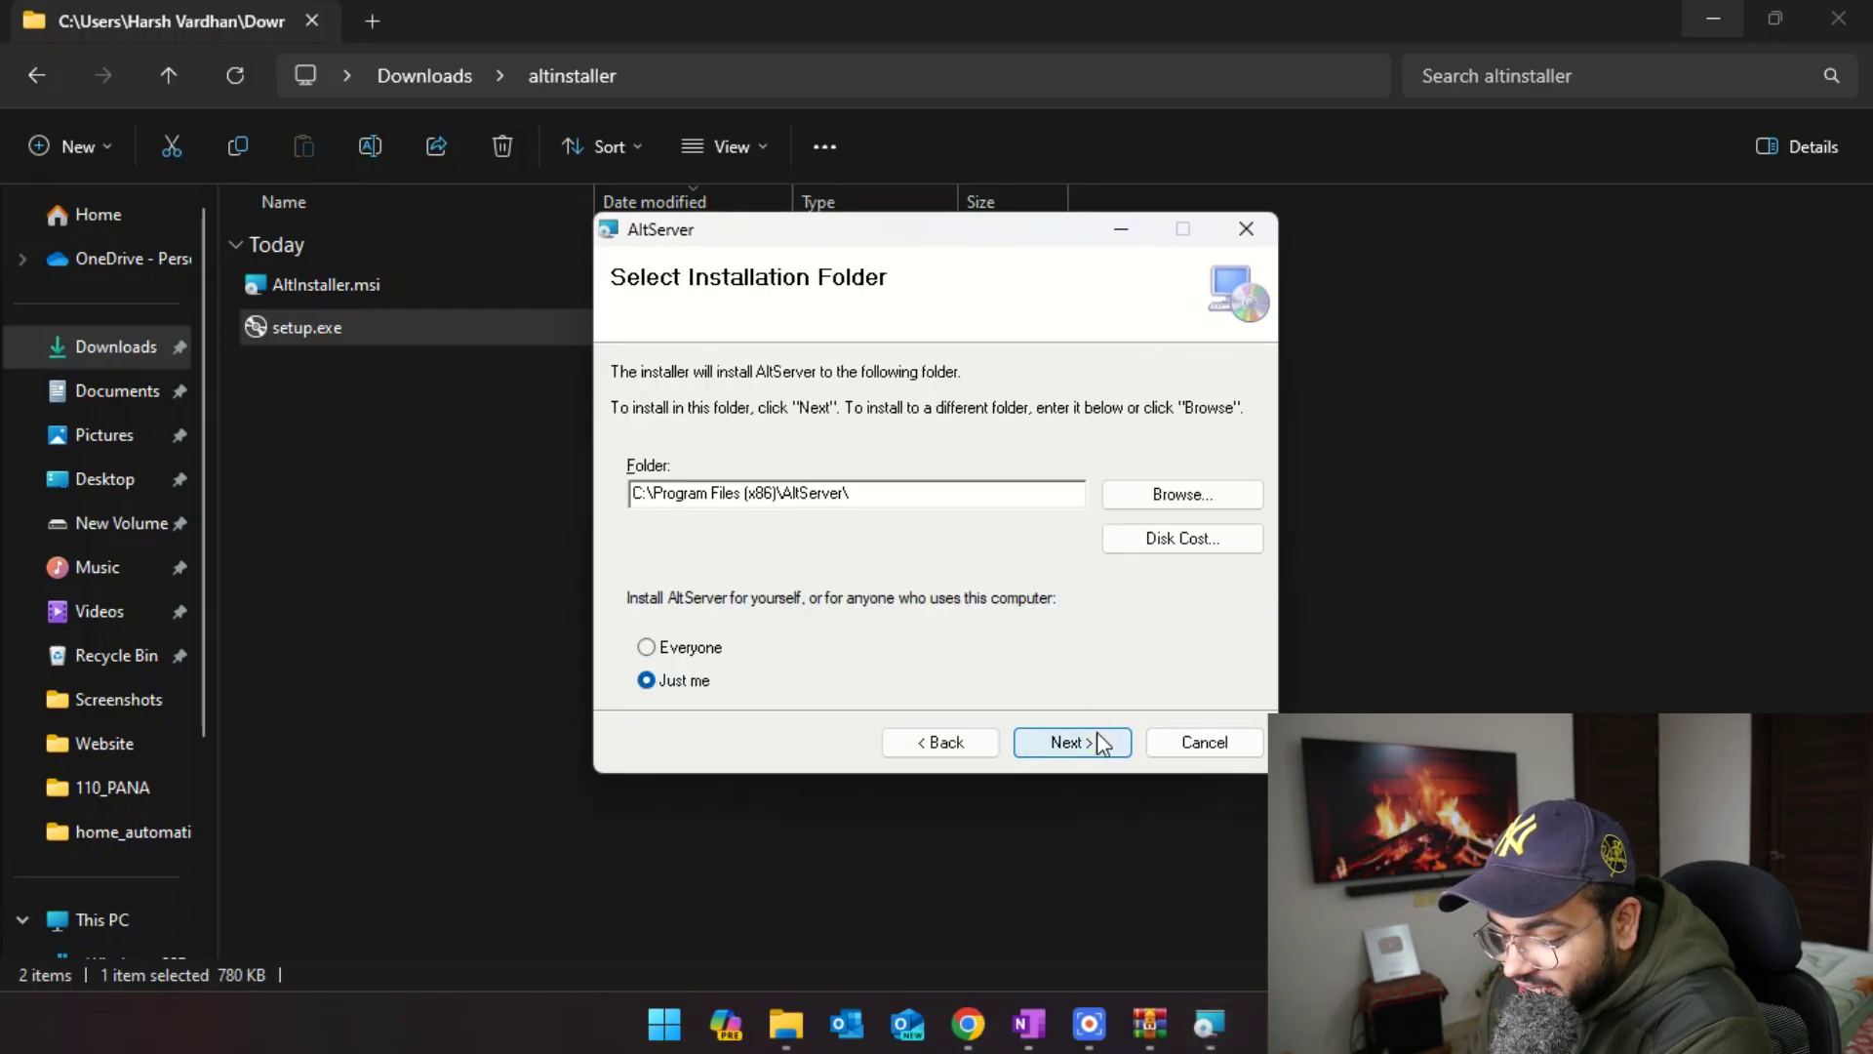
{"action": "left_click", "coordinate": [1097, 736]}
{"action": "left_click", "coordinate": [1098, 737]}
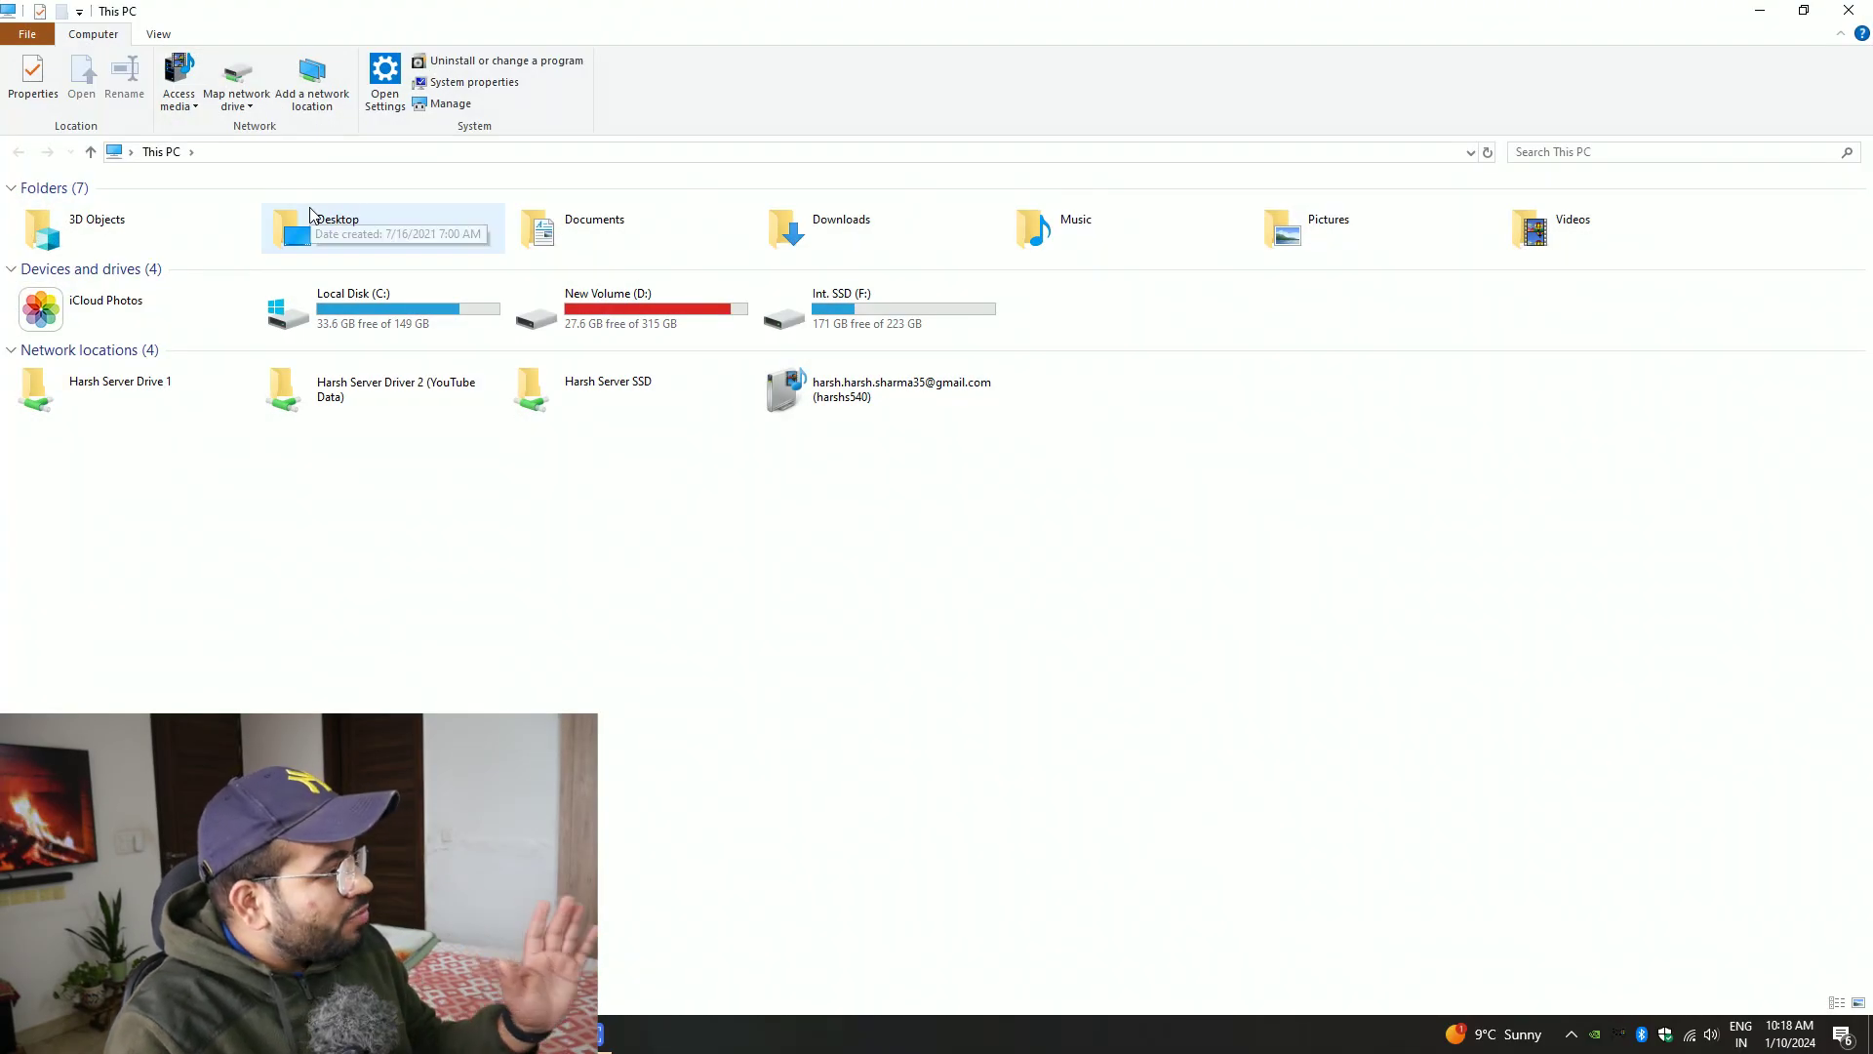
Run setup from Downloads > altinstaller again and step through the wizard to Installation Complete.
{"action": "left_click", "coordinate": [792, 246]}
{"action": "double_click", "coordinate": [793, 246]}
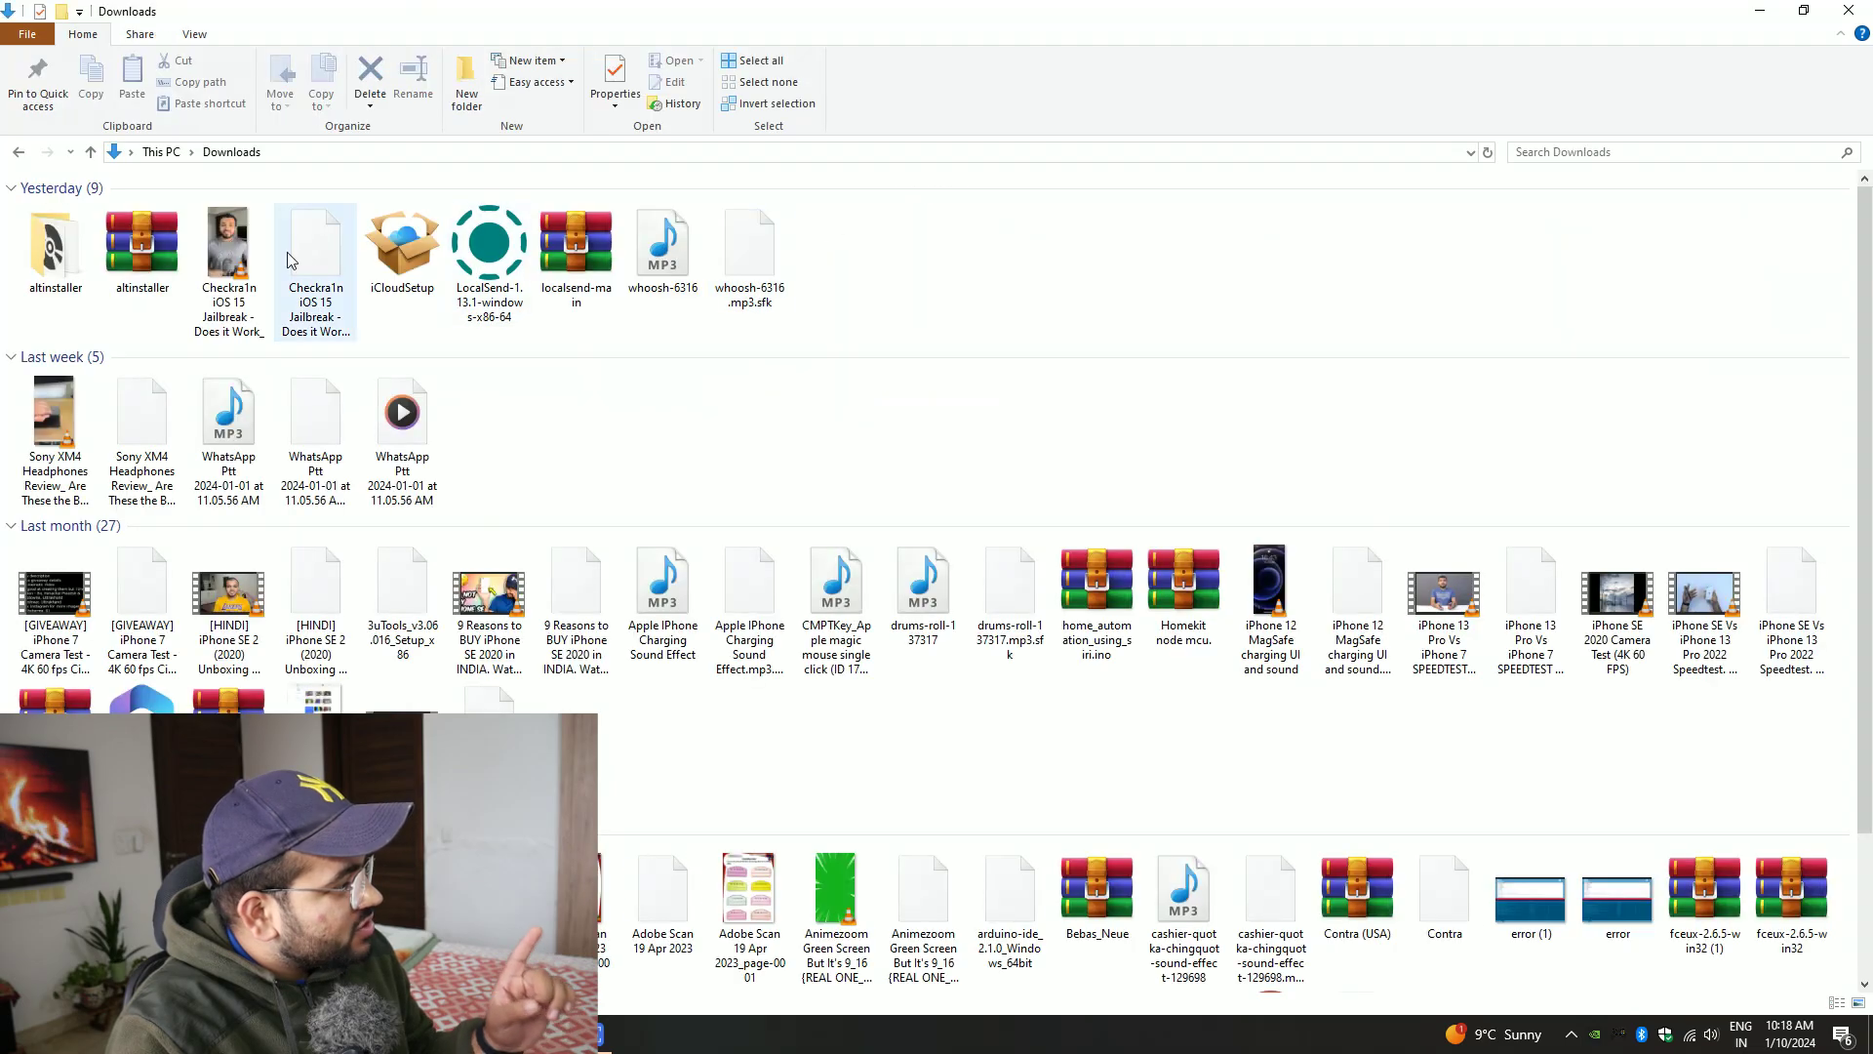
{"action": "double_click", "coordinate": [151, 253]}
{"action": "left_click", "coordinate": [37, 244]}
{"action": "double_click", "coordinate": [53, 234]}
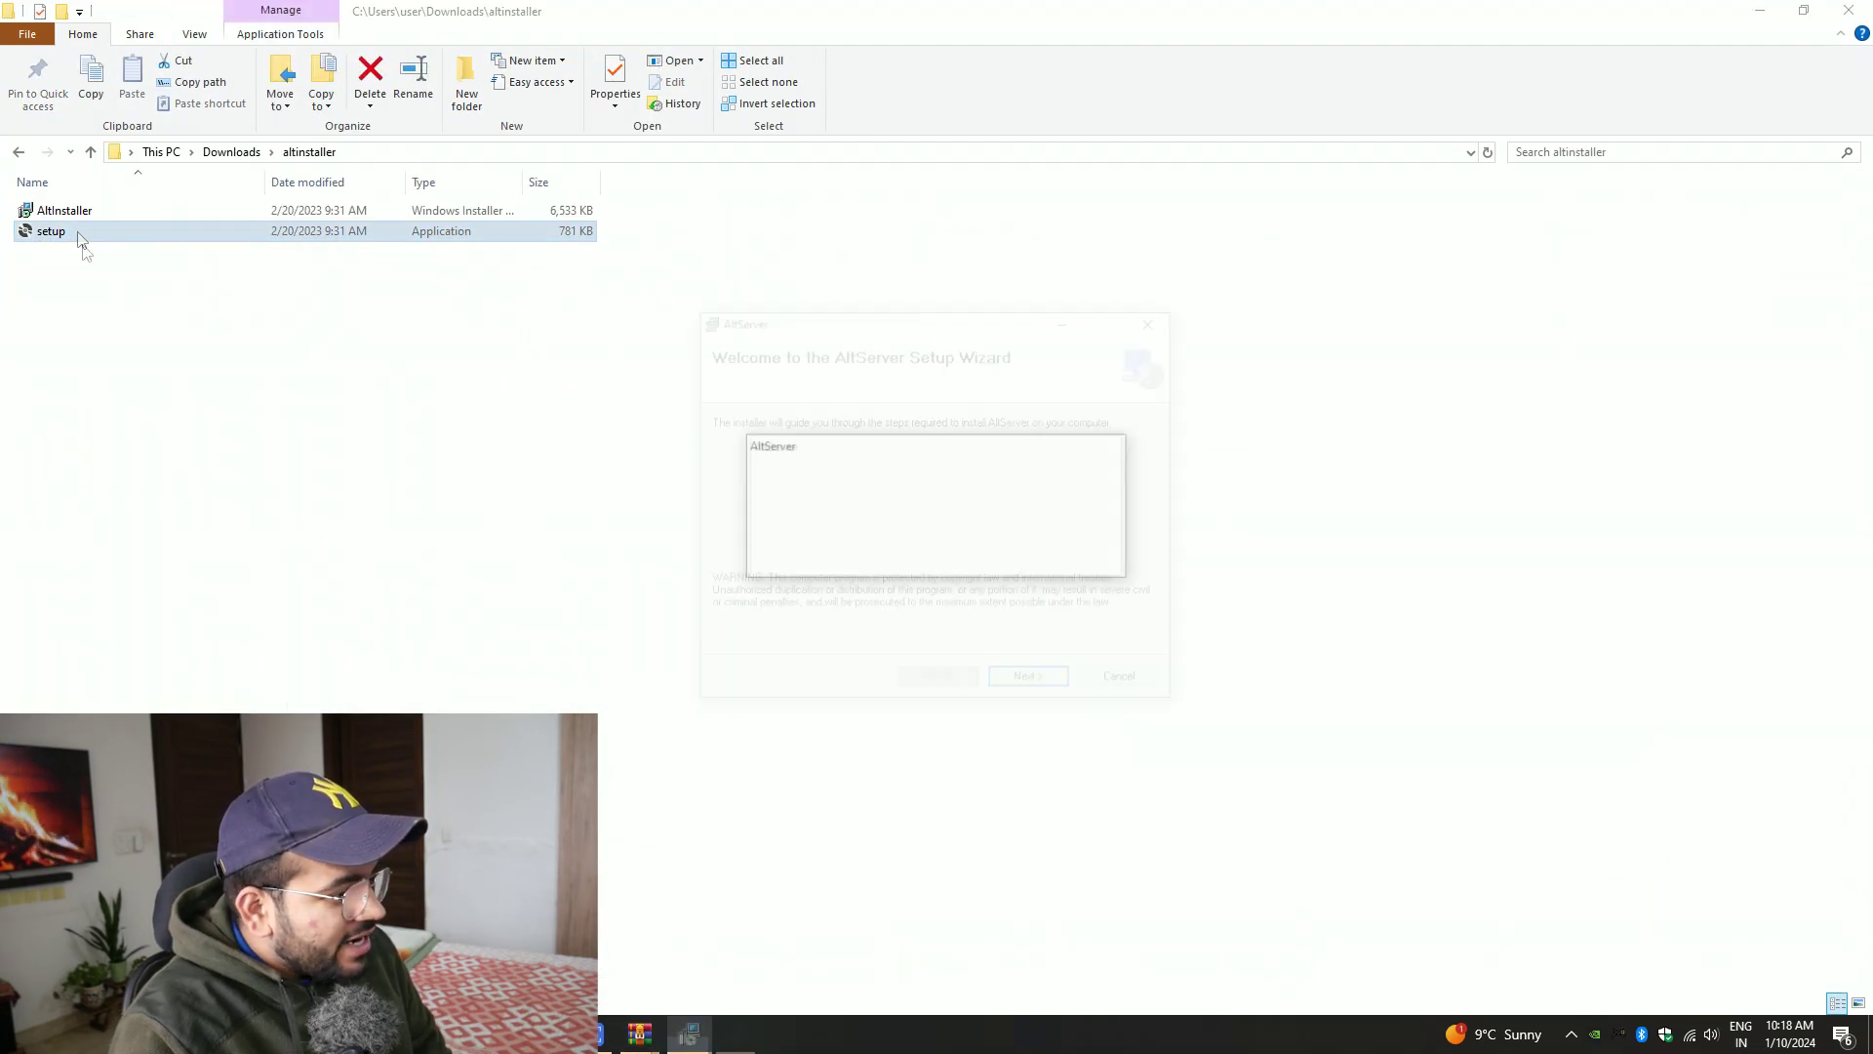
{"action": "left_click", "coordinate": [1053, 687]}
{"action": "left_click", "coordinate": [1058, 689]}
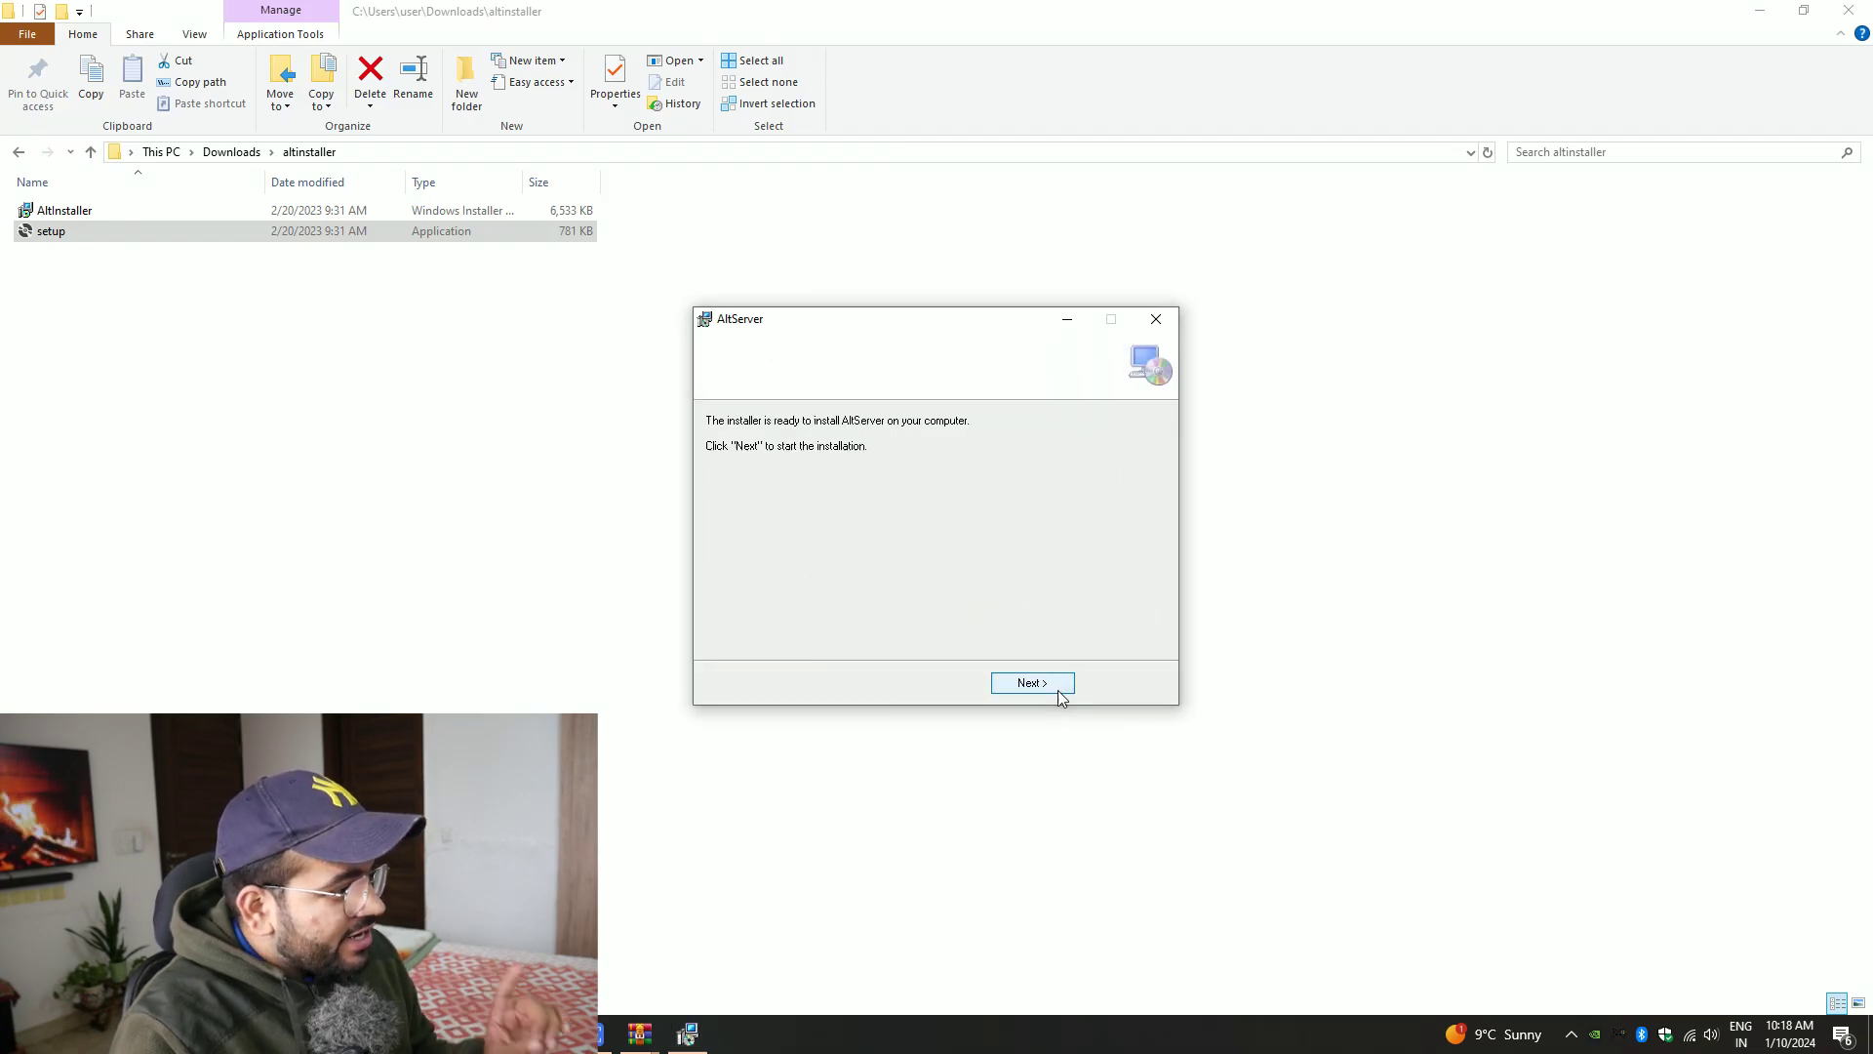
{"action": "left_click", "coordinate": [1059, 688]}
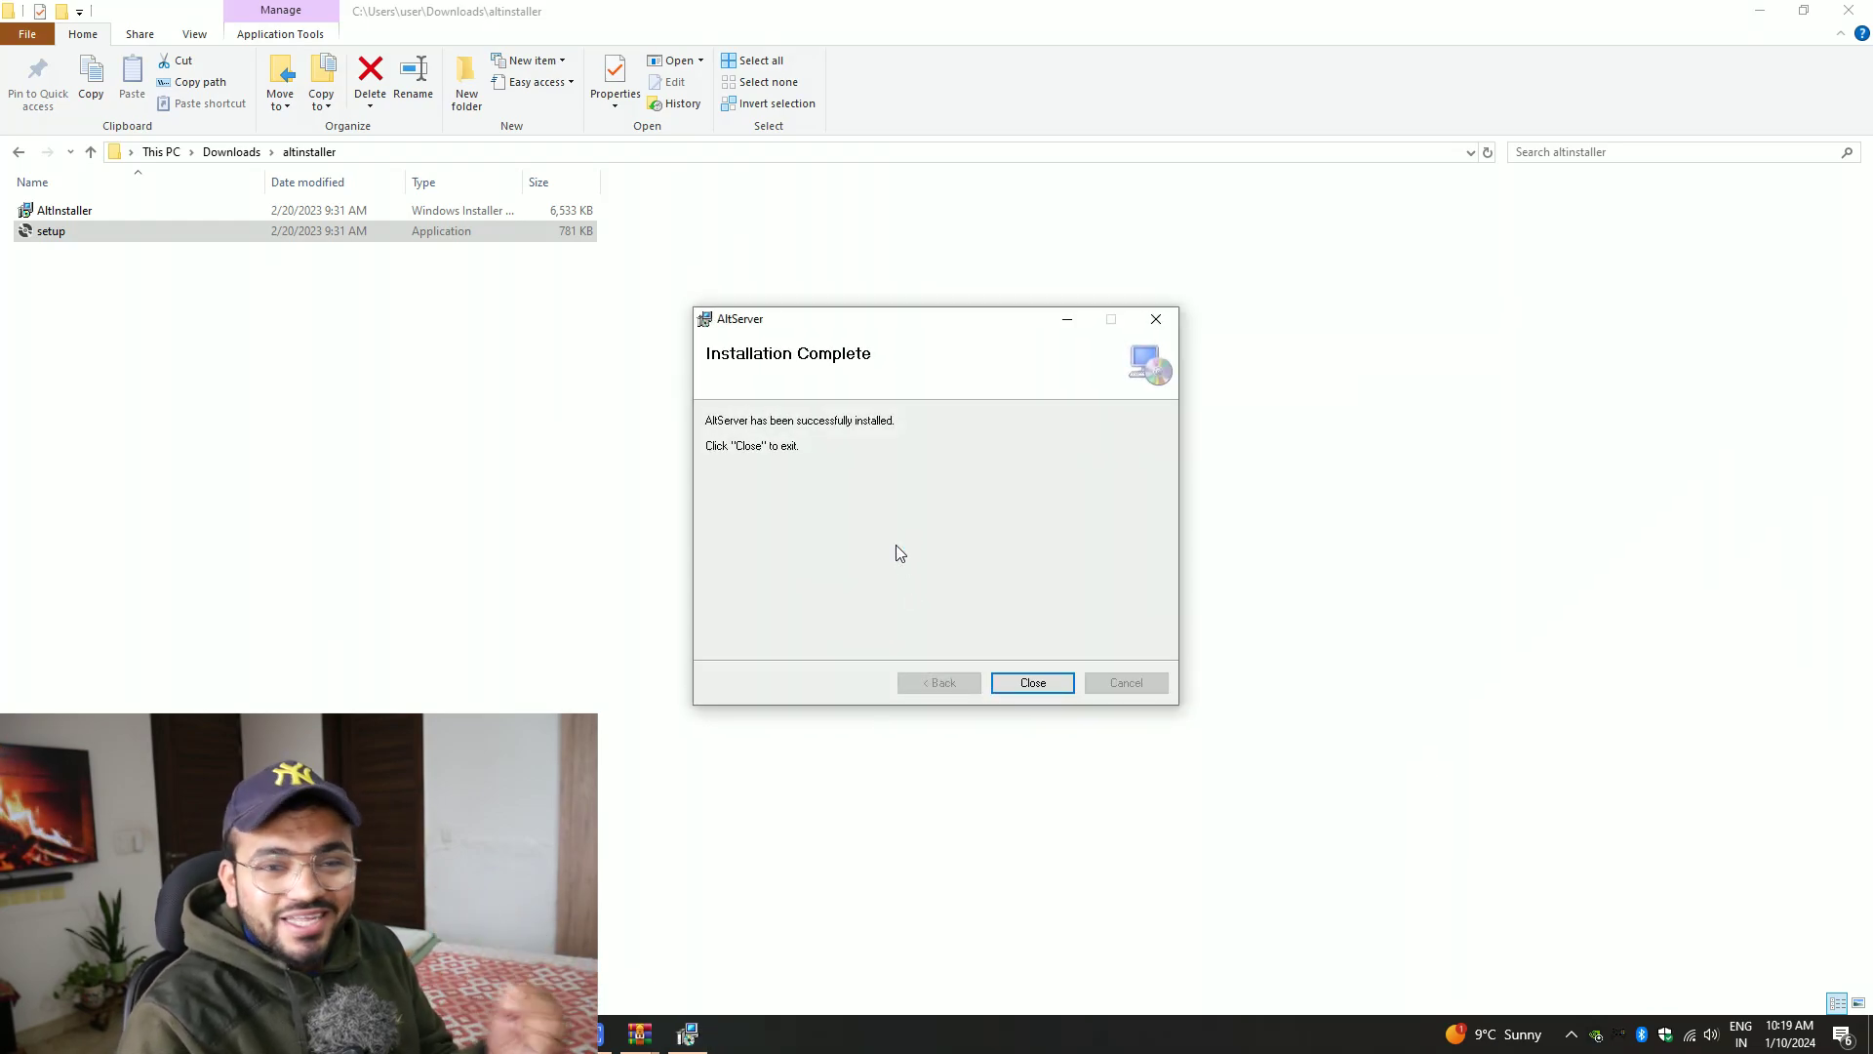
Close the installer, start AltServer from Recently added, and bring up Install AltStore in its tray menu.
{"action": "key", "text": "Return"}
{"action": "left_click", "coordinate": [1848, 10]}
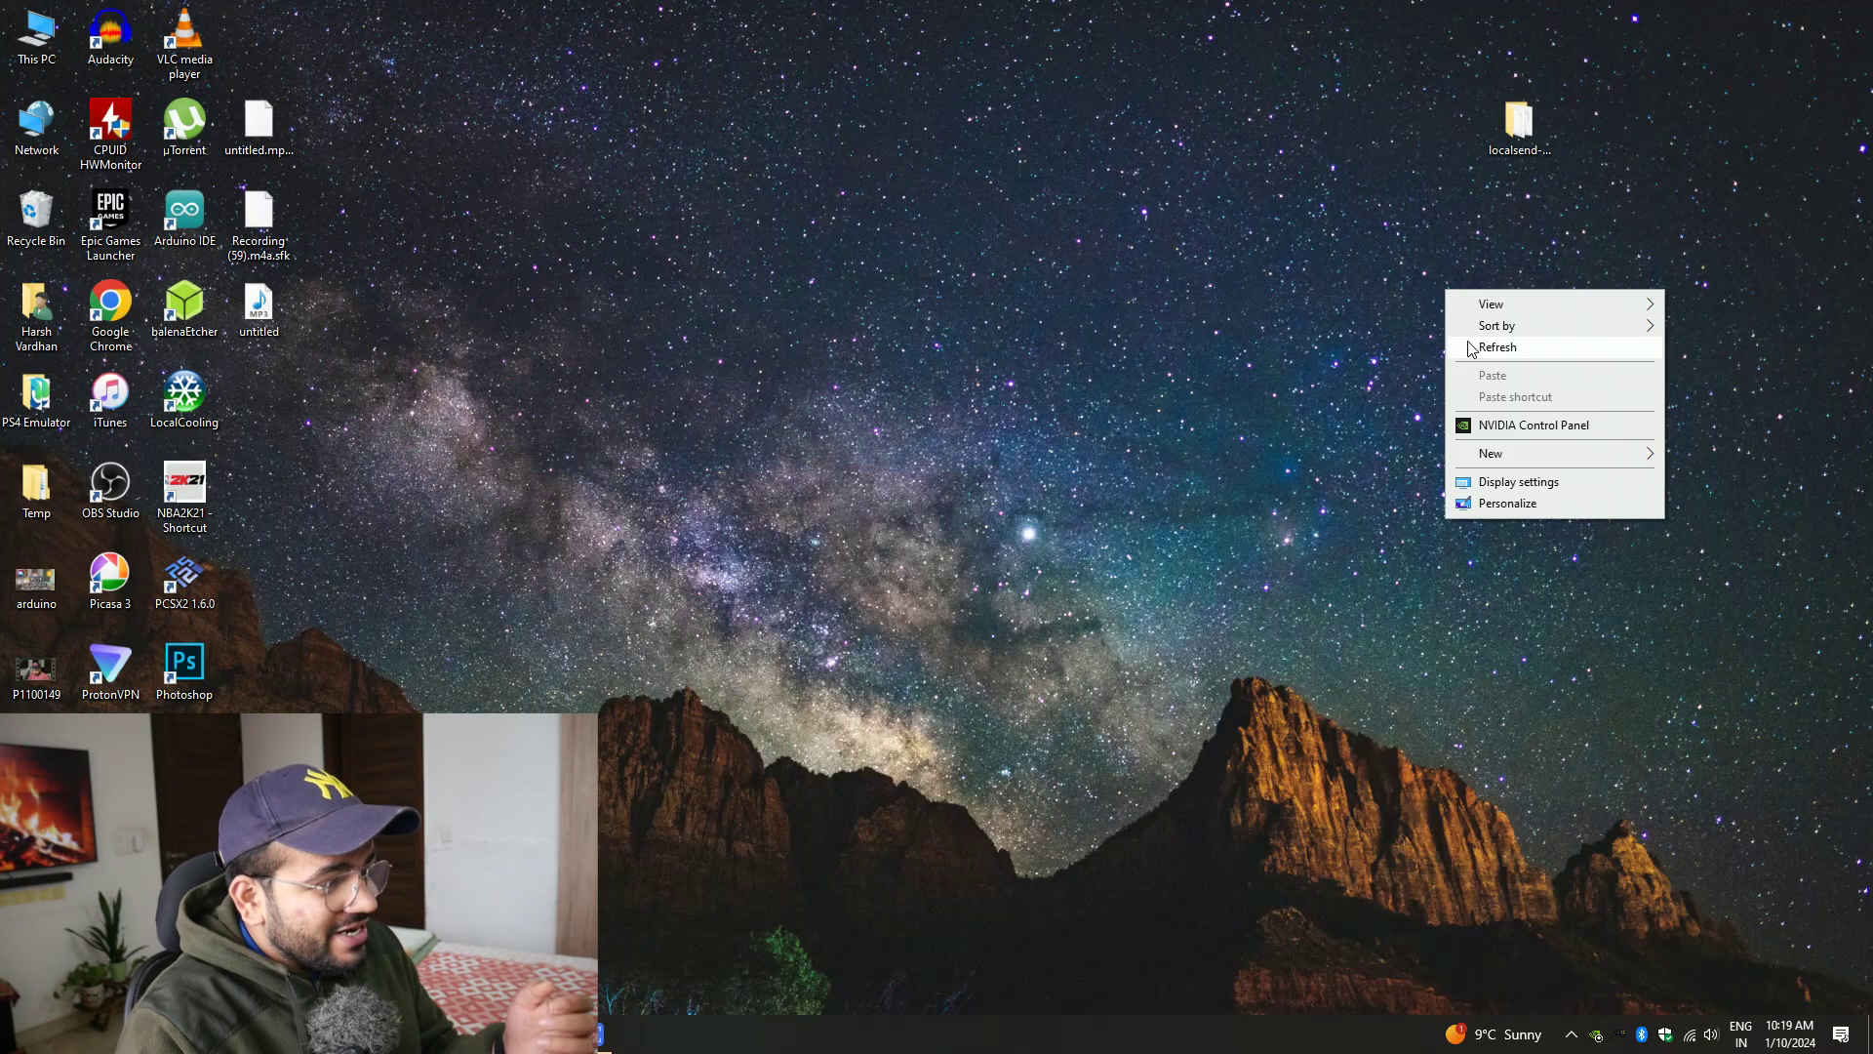
{"action": "left_click", "coordinate": [1483, 346]}
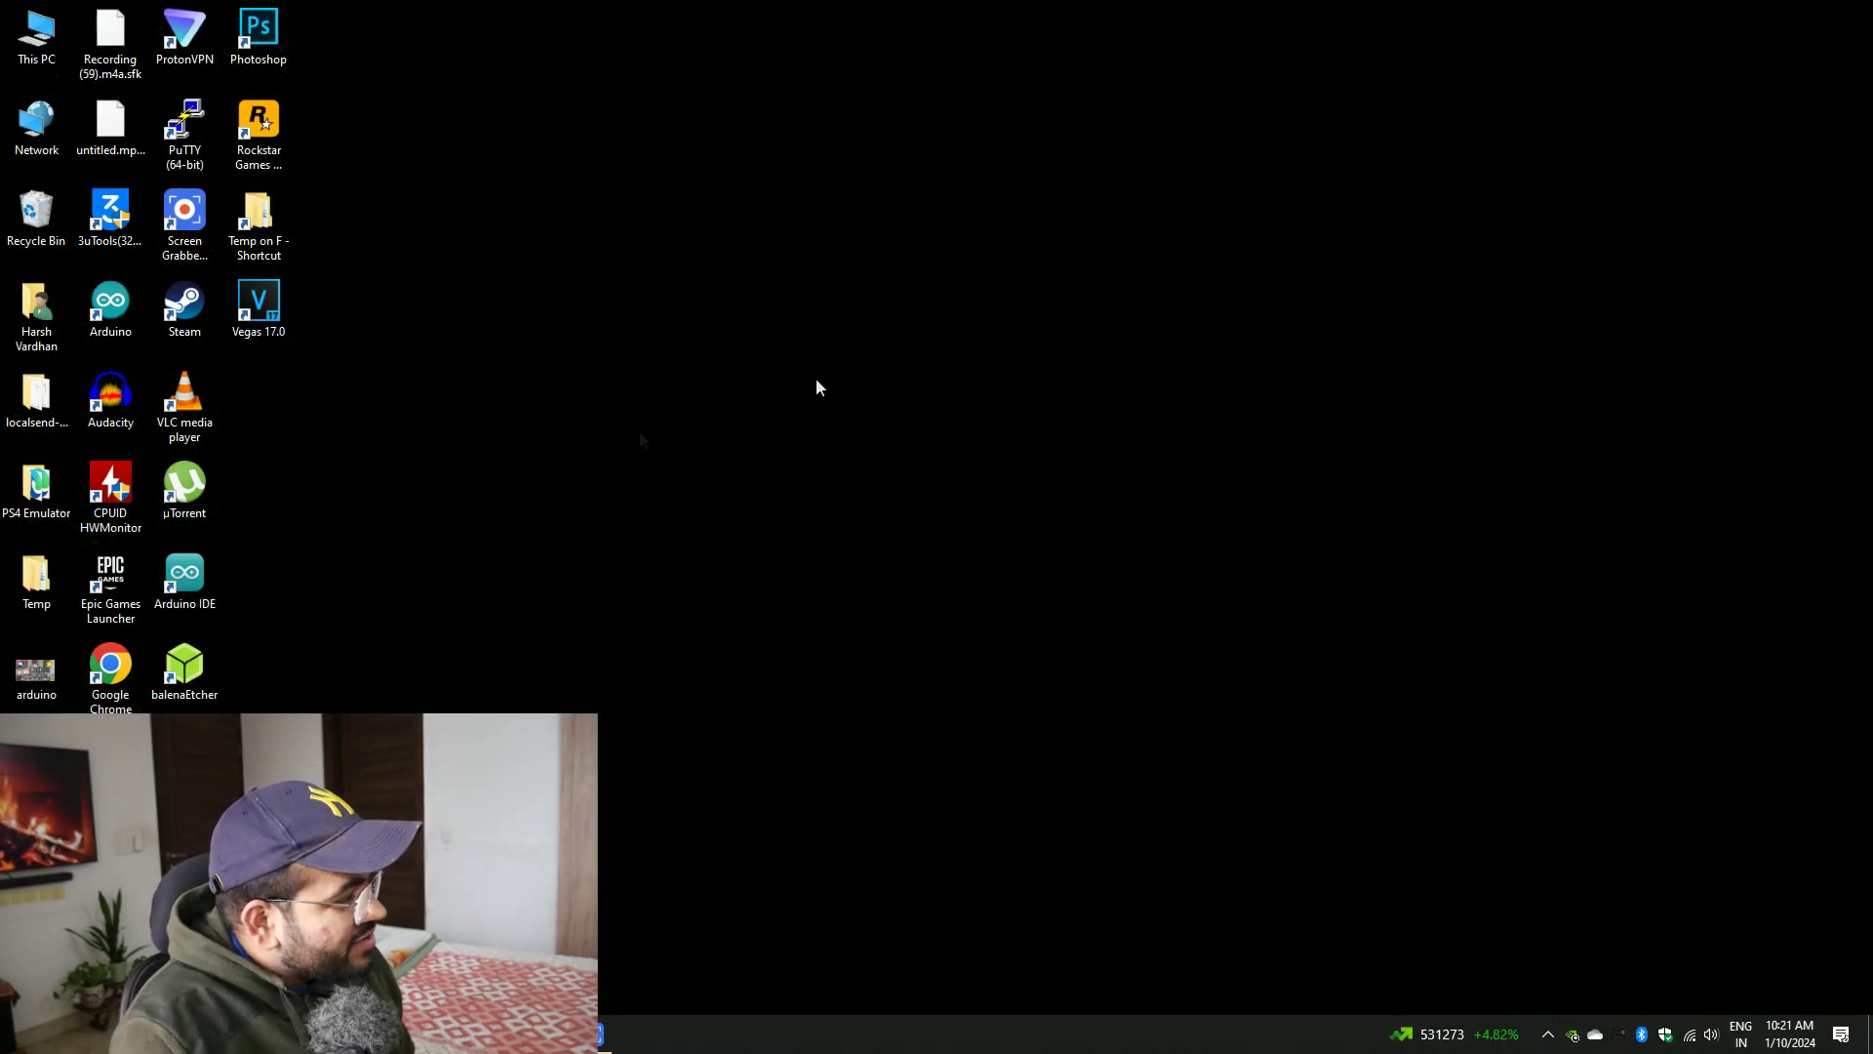
{"action": "key", "text": "super"}
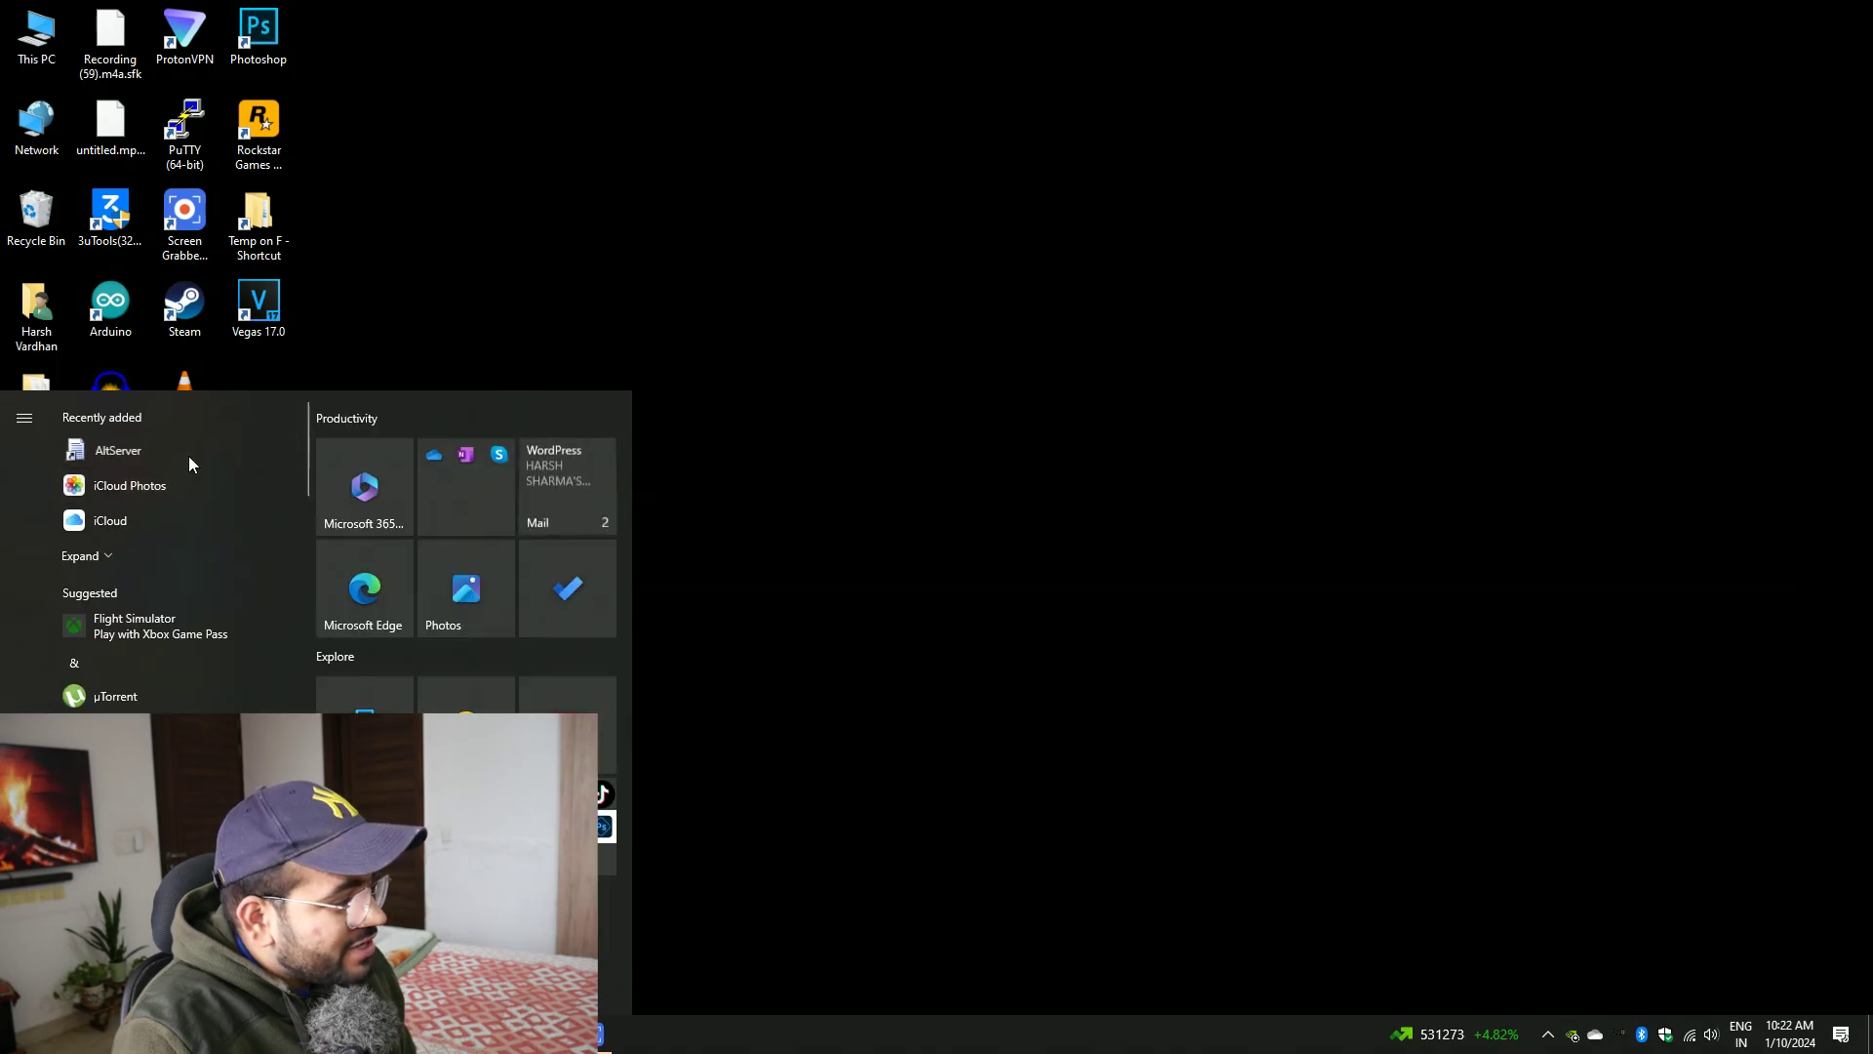
{"action": "left_click", "coordinate": [190, 454]}
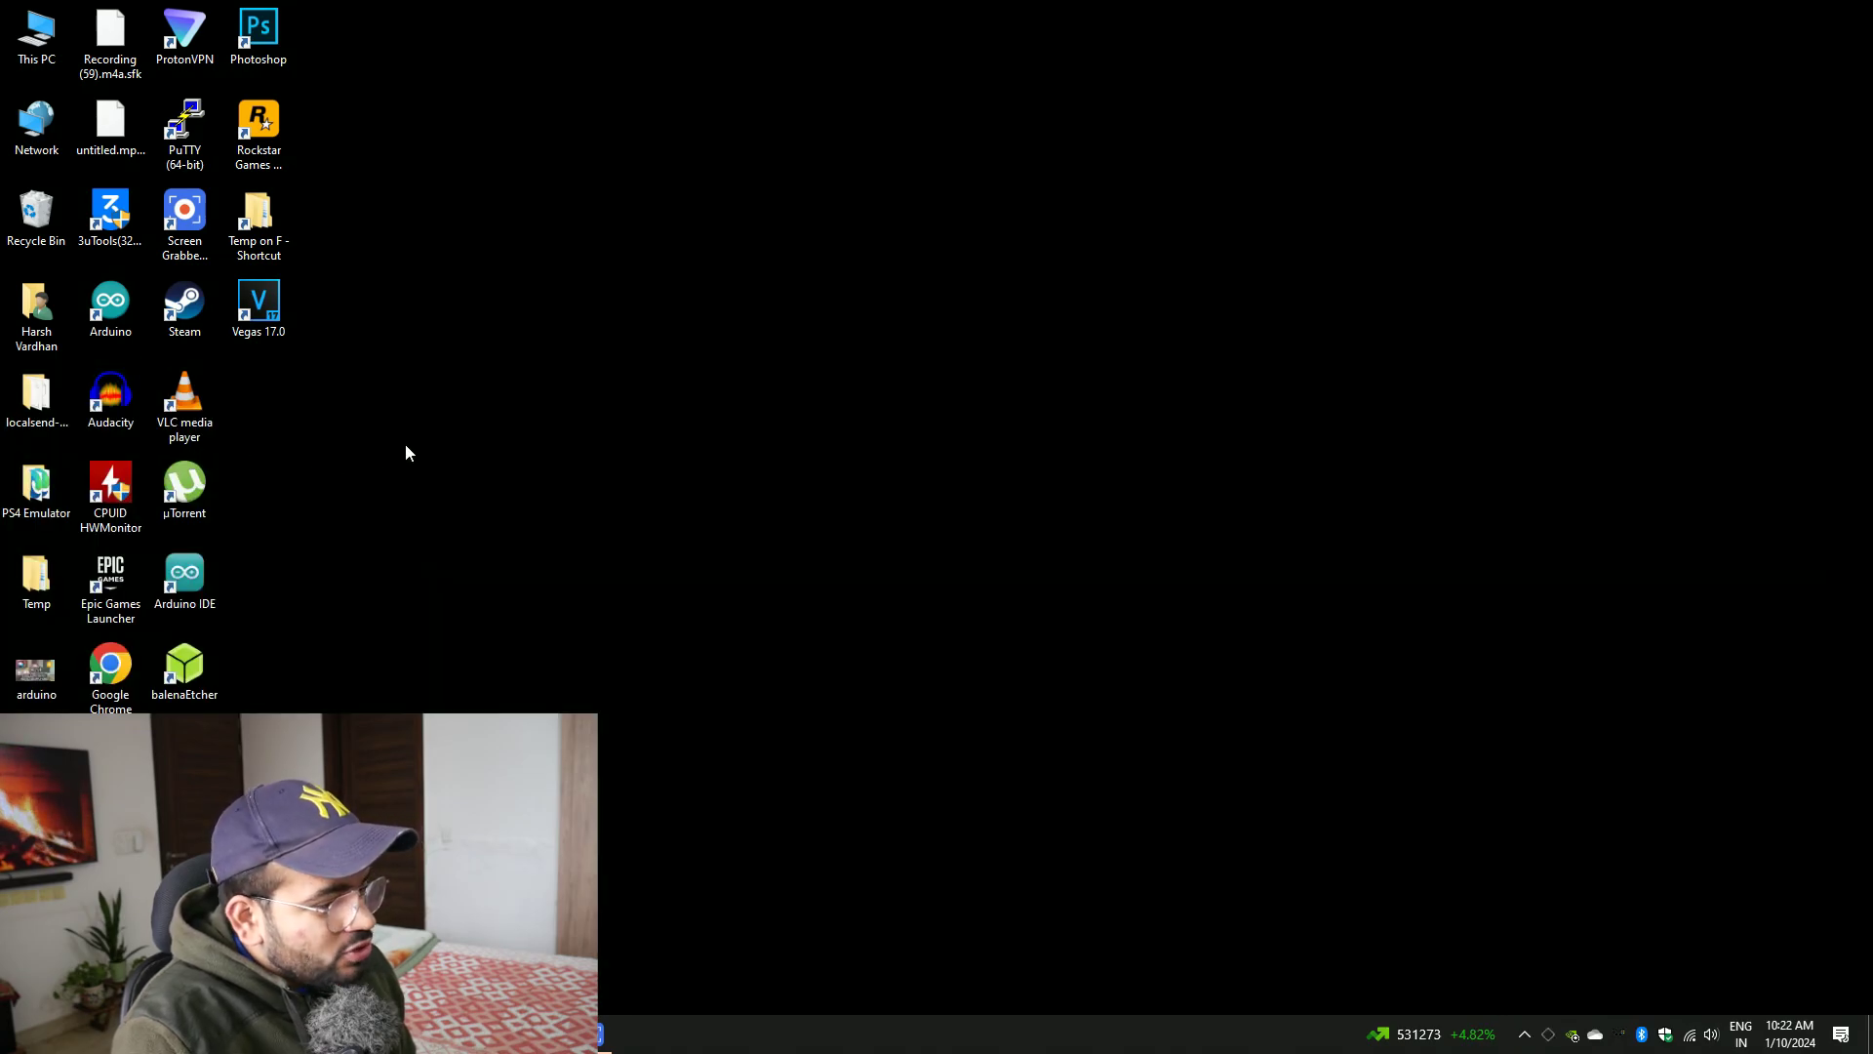
{"action": "left_click", "coordinate": [1550, 1038]}
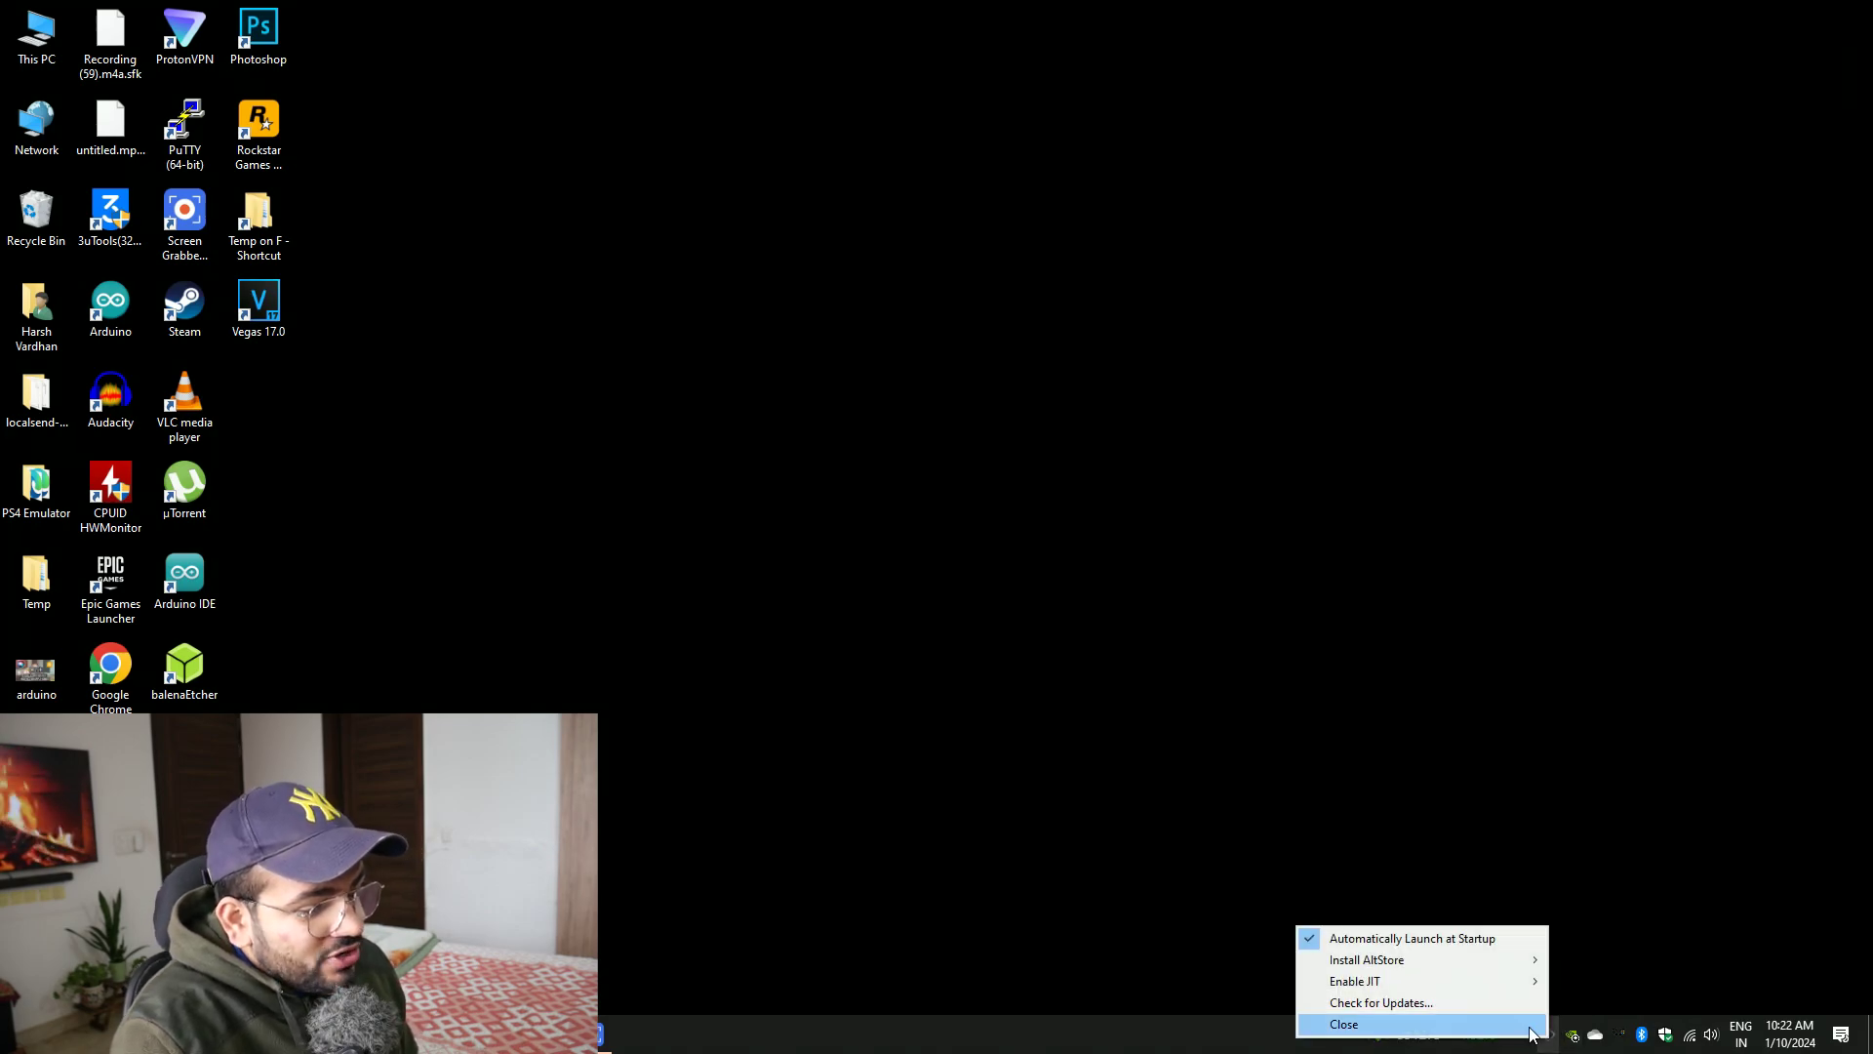
{"action": "mouse_move", "coordinate": [1482, 966]}
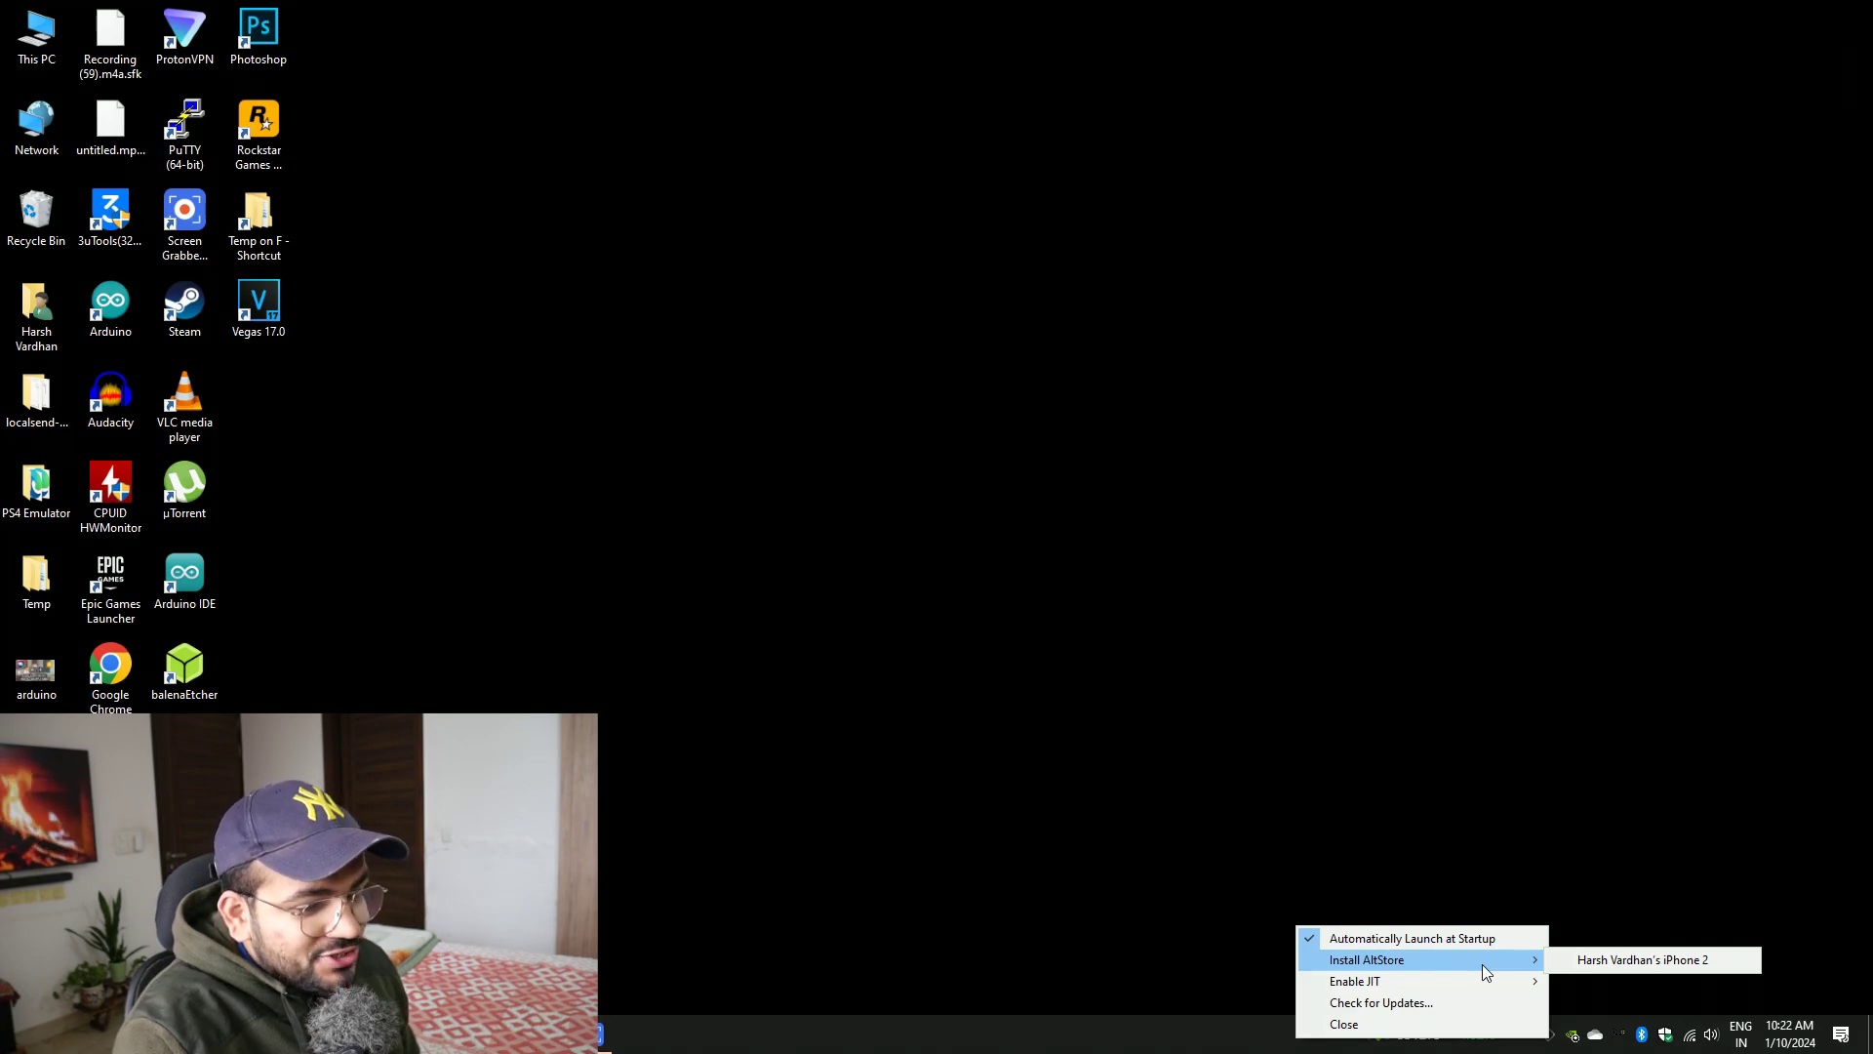
Install AltStore onto the connected iPhone, submitting the Apple ID e-mail and password.
{"action": "left_click", "coordinate": [1600, 970]}
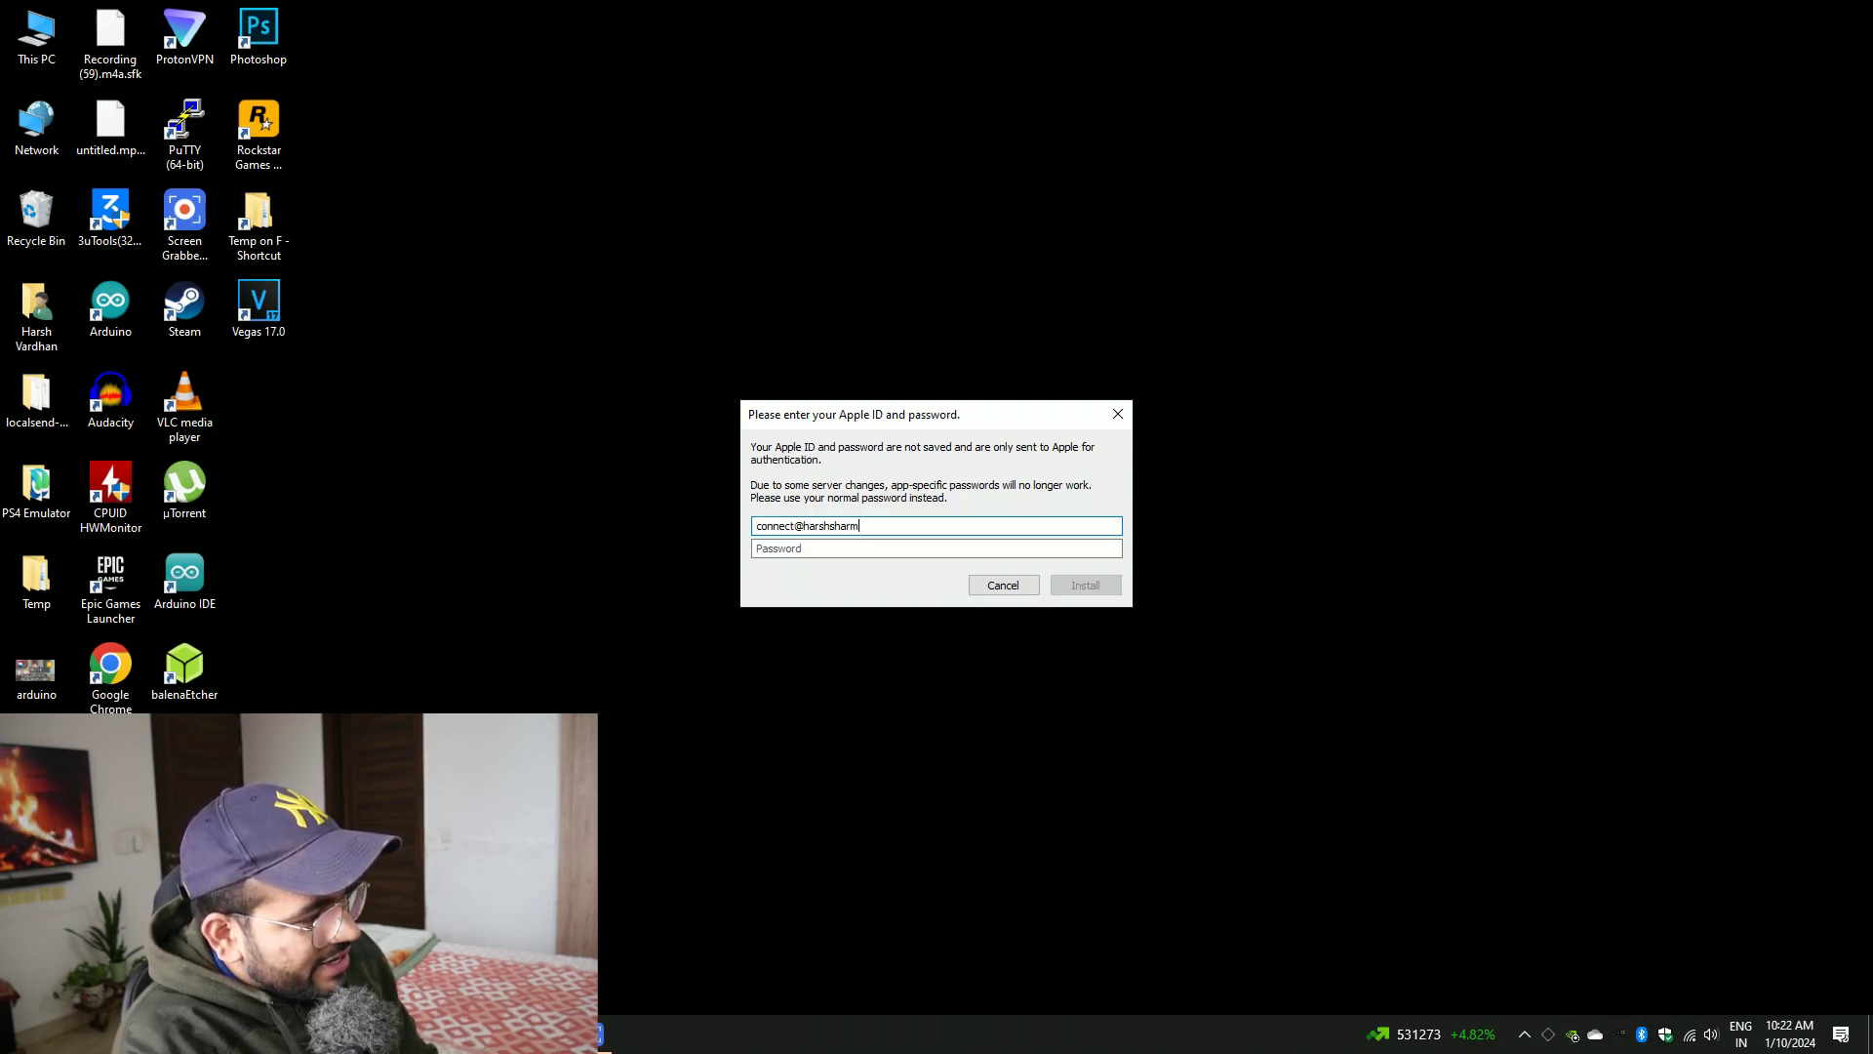
{"action": "key", "text": "Return"}
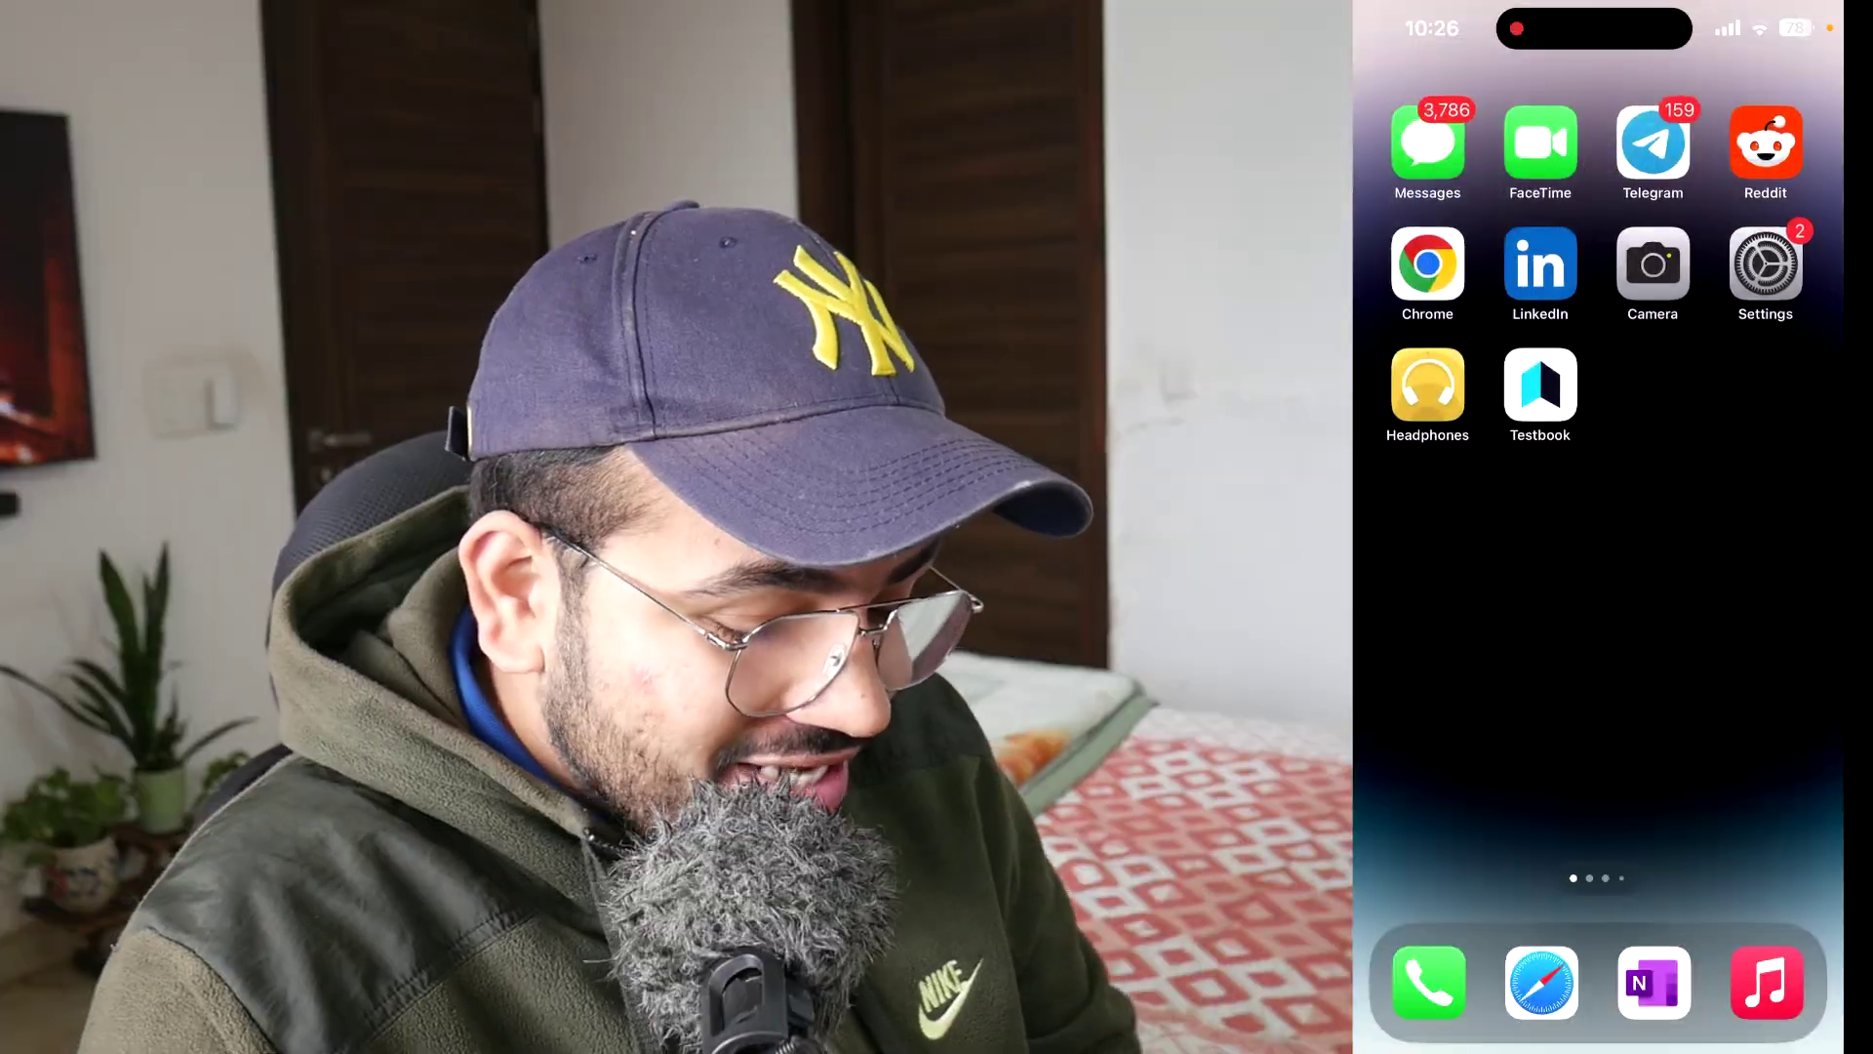
Check Developer Mode under Settings > Privacy & Security on the iPhone.
{"action": "scroll", "coordinate": [1598, 585], "scroll_direction": "down", "scroll_amount": 10}
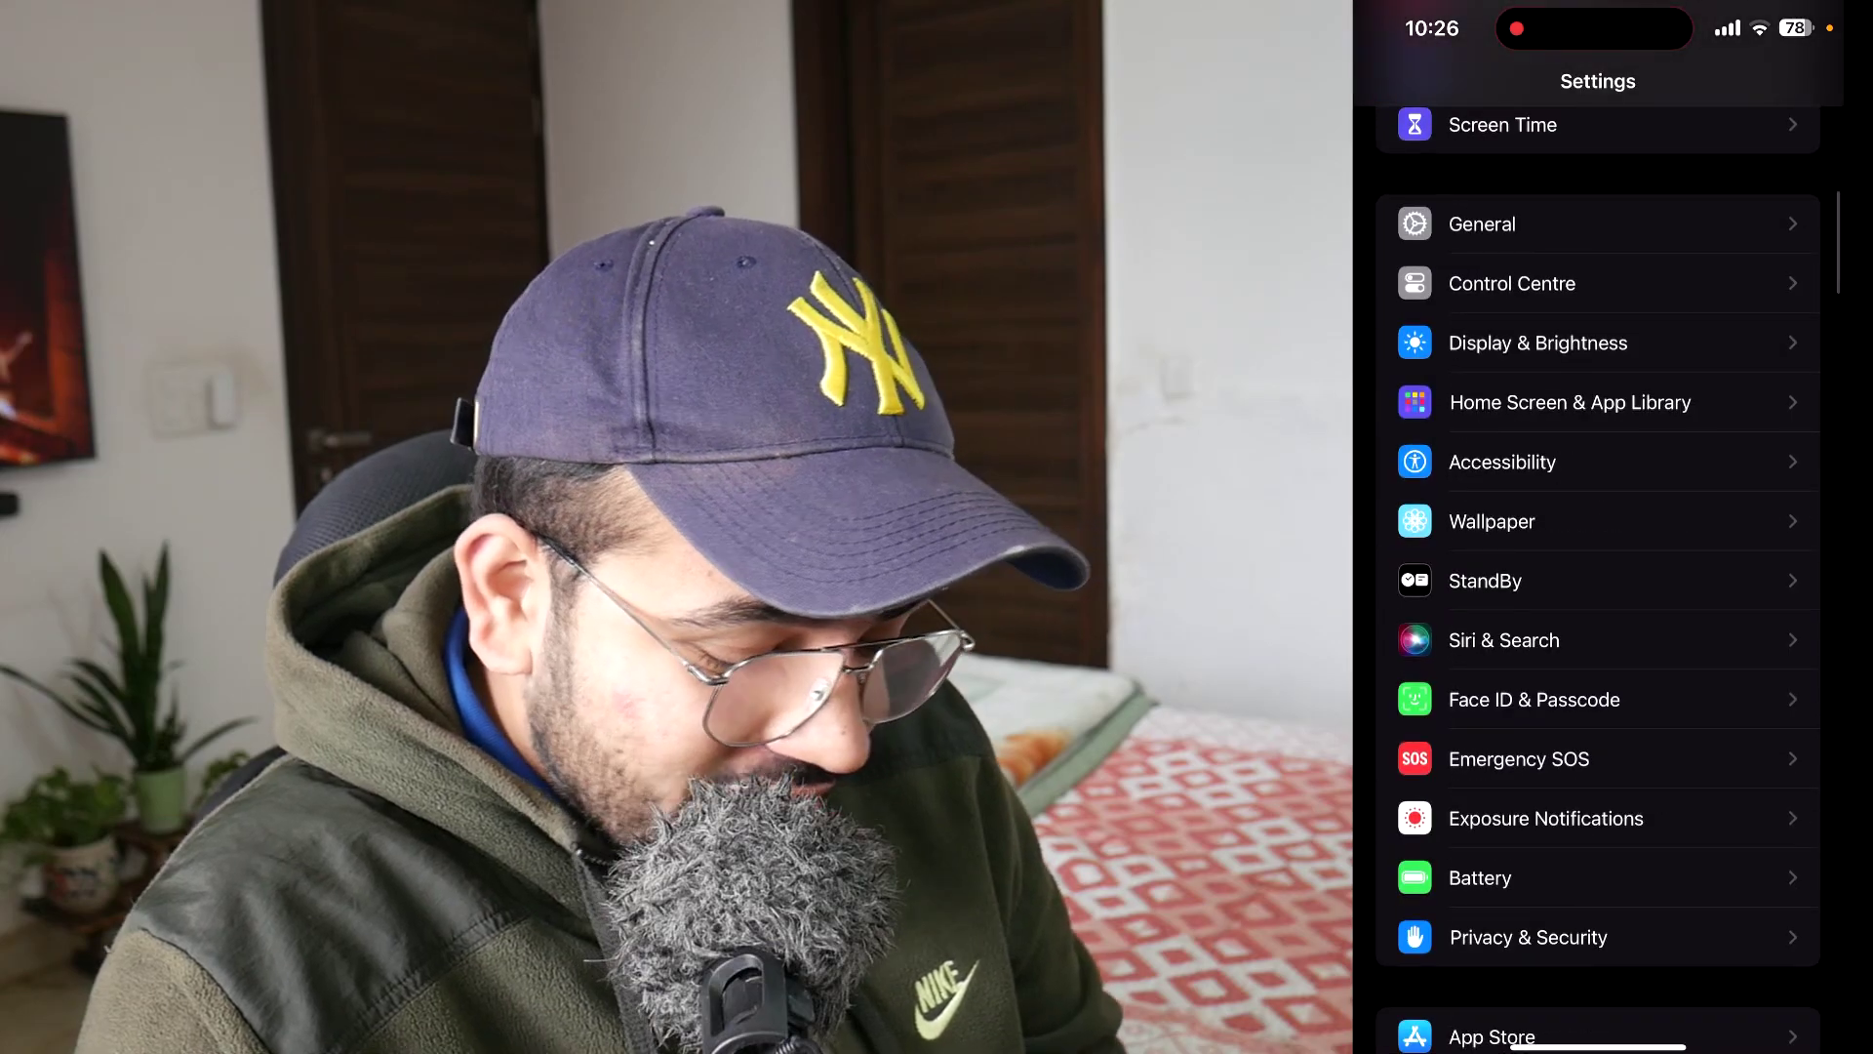
{"action": "left_click", "coordinate": [1528, 711]}
{"action": "scroll", "coordinate": [1597, 585], "scroll_direction": "down", "scroll_amount": 15}
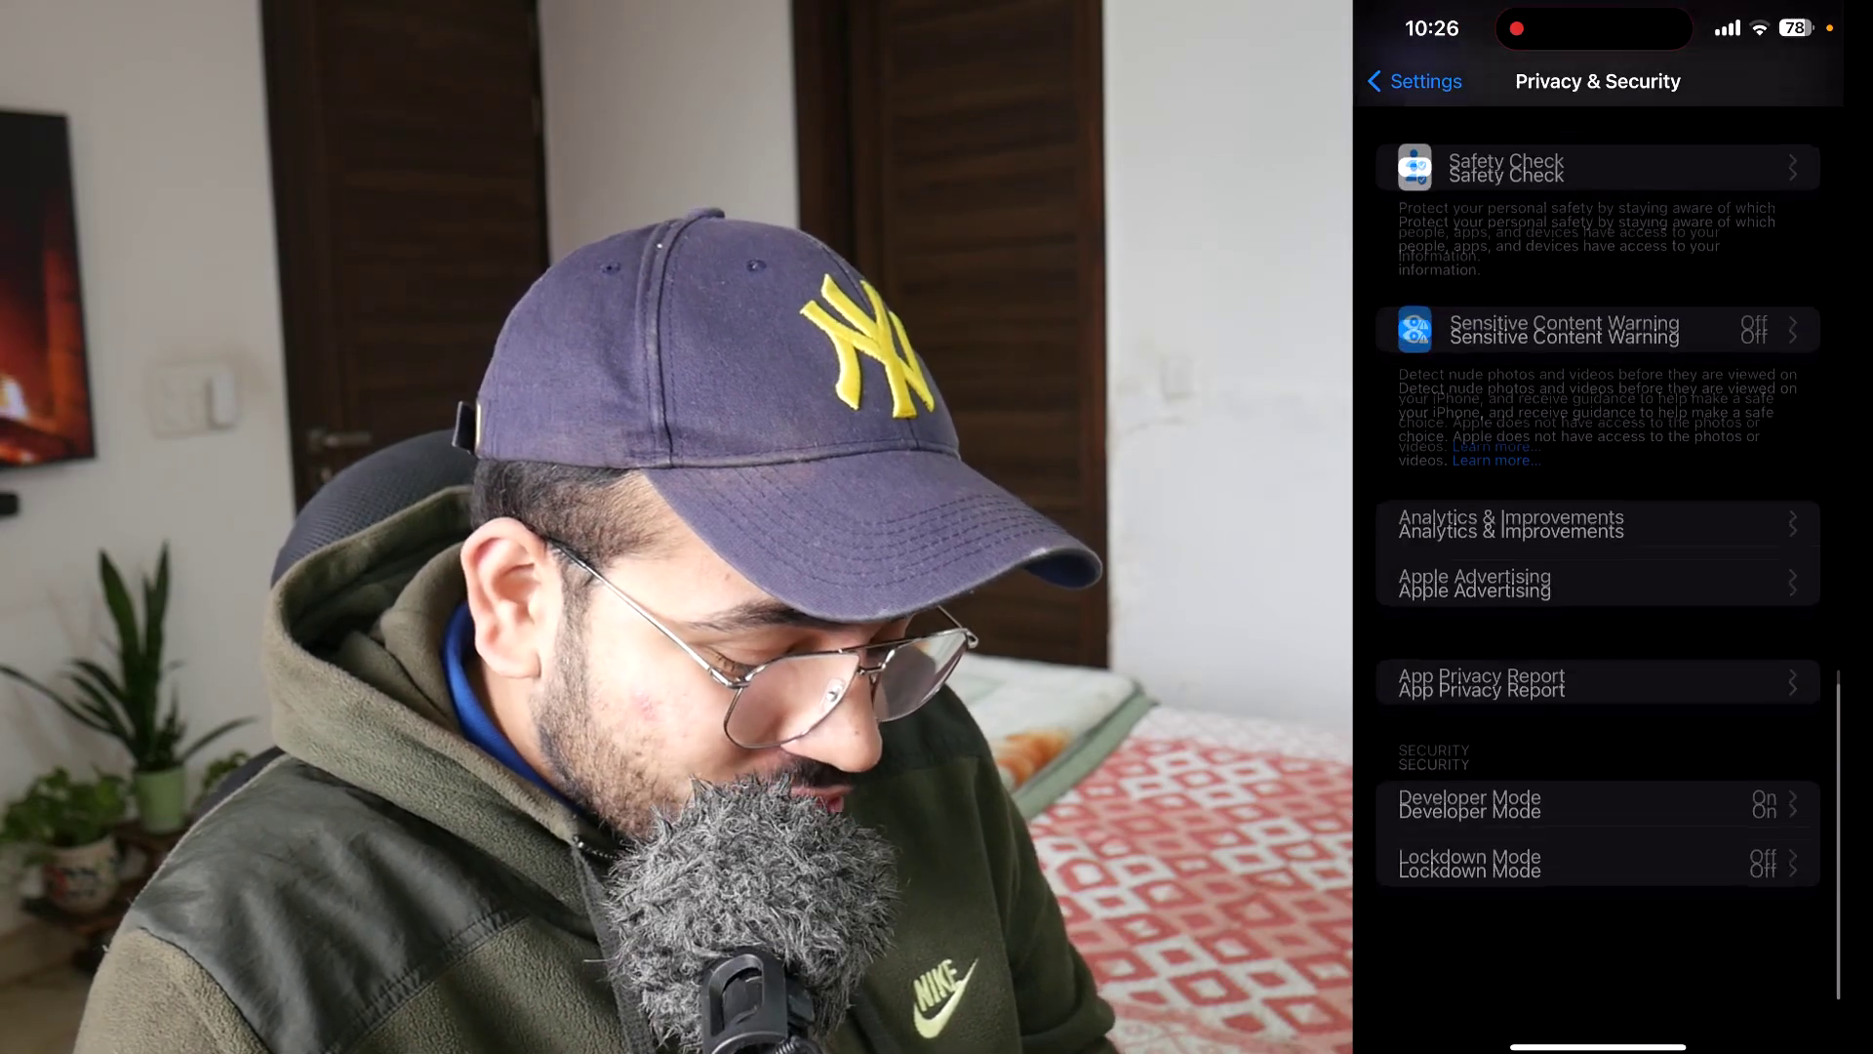
{"action": "left_click", "coordinate": [1492, 885]}
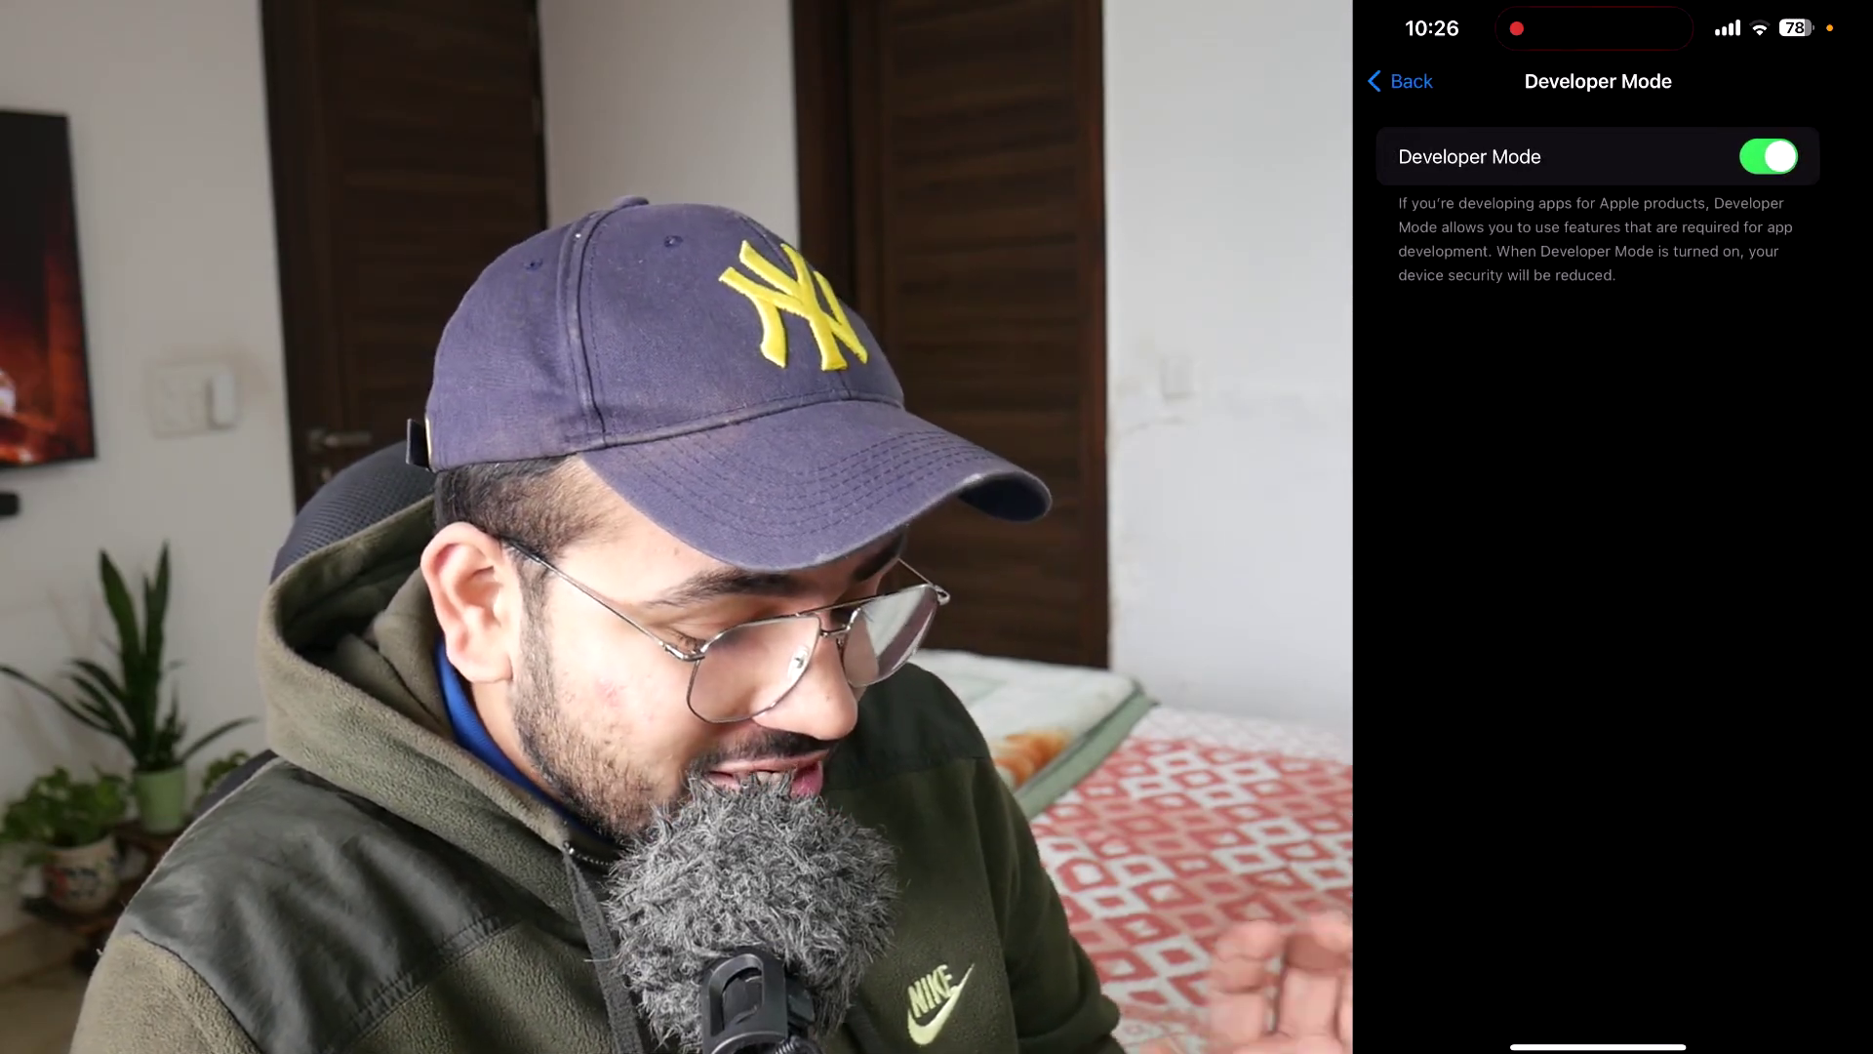
Launch AltStore from the home screen, answer the notification prompt, and browse Delta and Clip.
{"action": "left_click_drag", "start_coordinate": [1598, 1039], "coordinate": [1598, 741]}
{"action": "left_click_drag", "start_coordinate": [1756, 487], "coordinate": [1464, 487]}
{"action": "left_click", "coordinate": [1768, 383]}
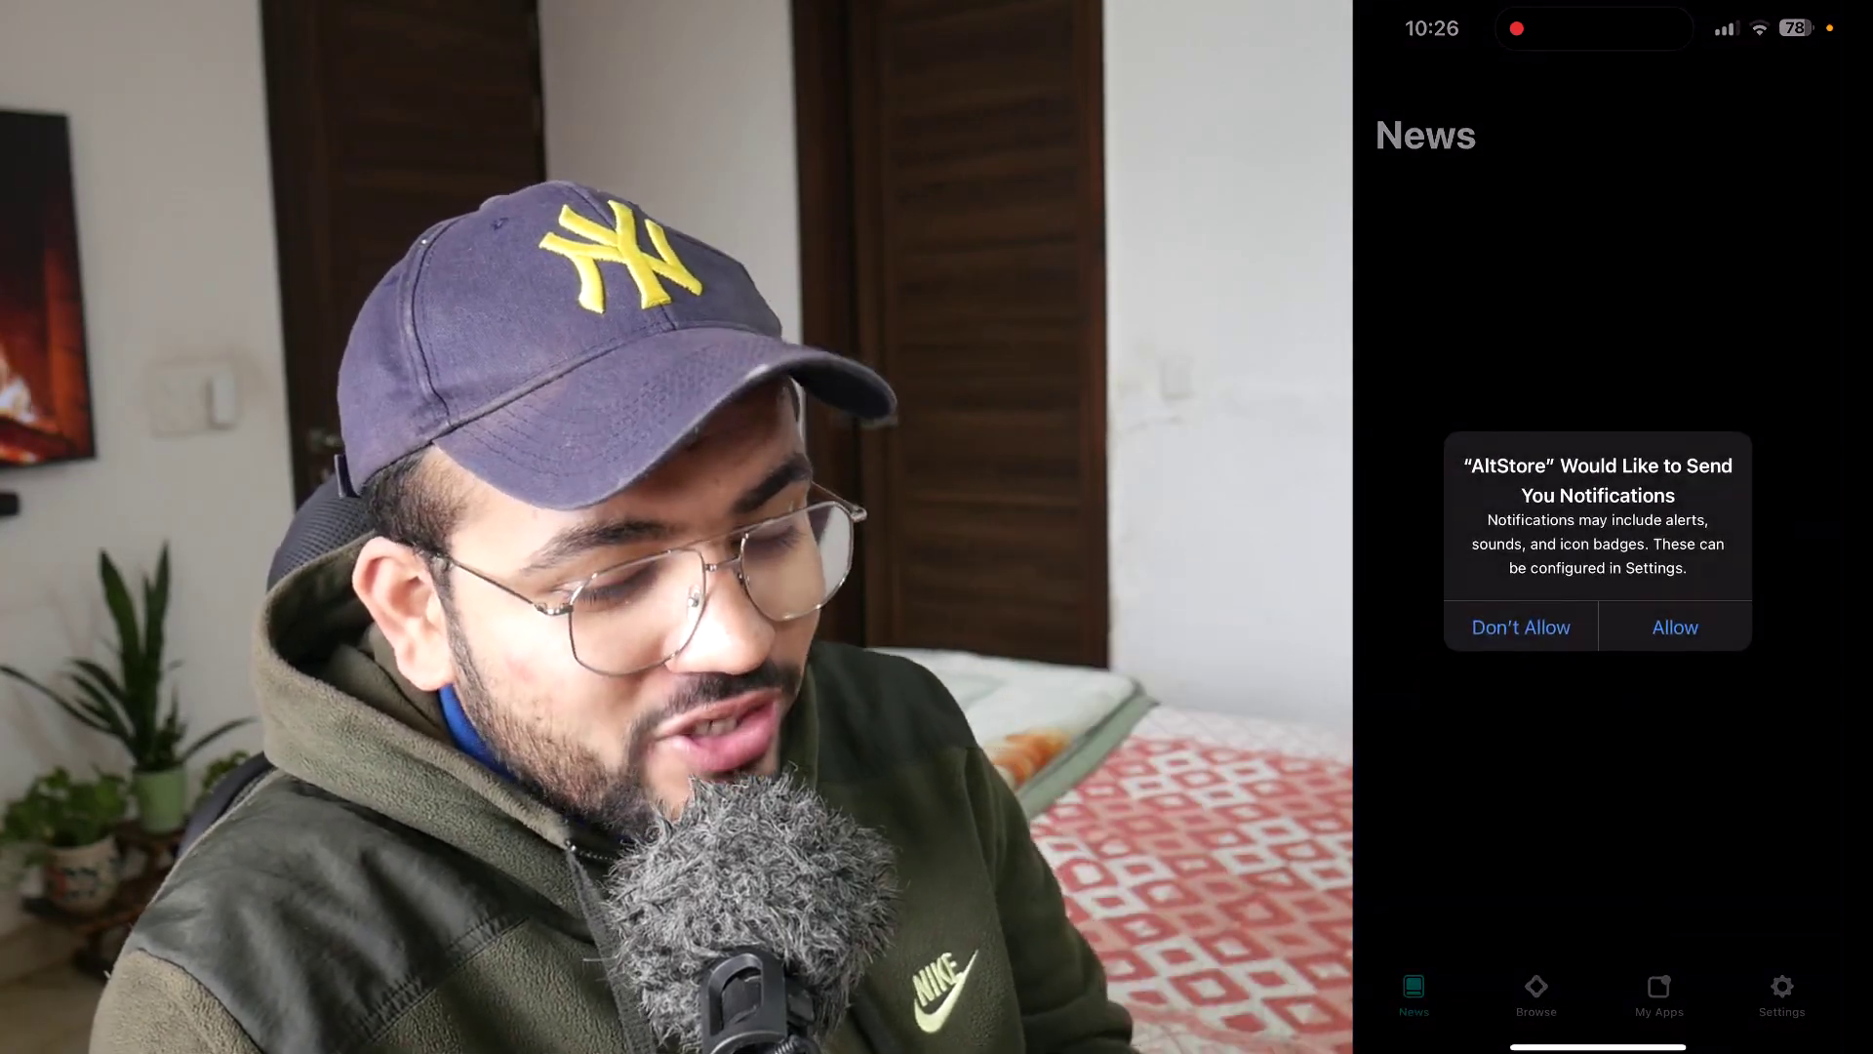
{"action": "left_click", "coordinate": [1675, 627]}
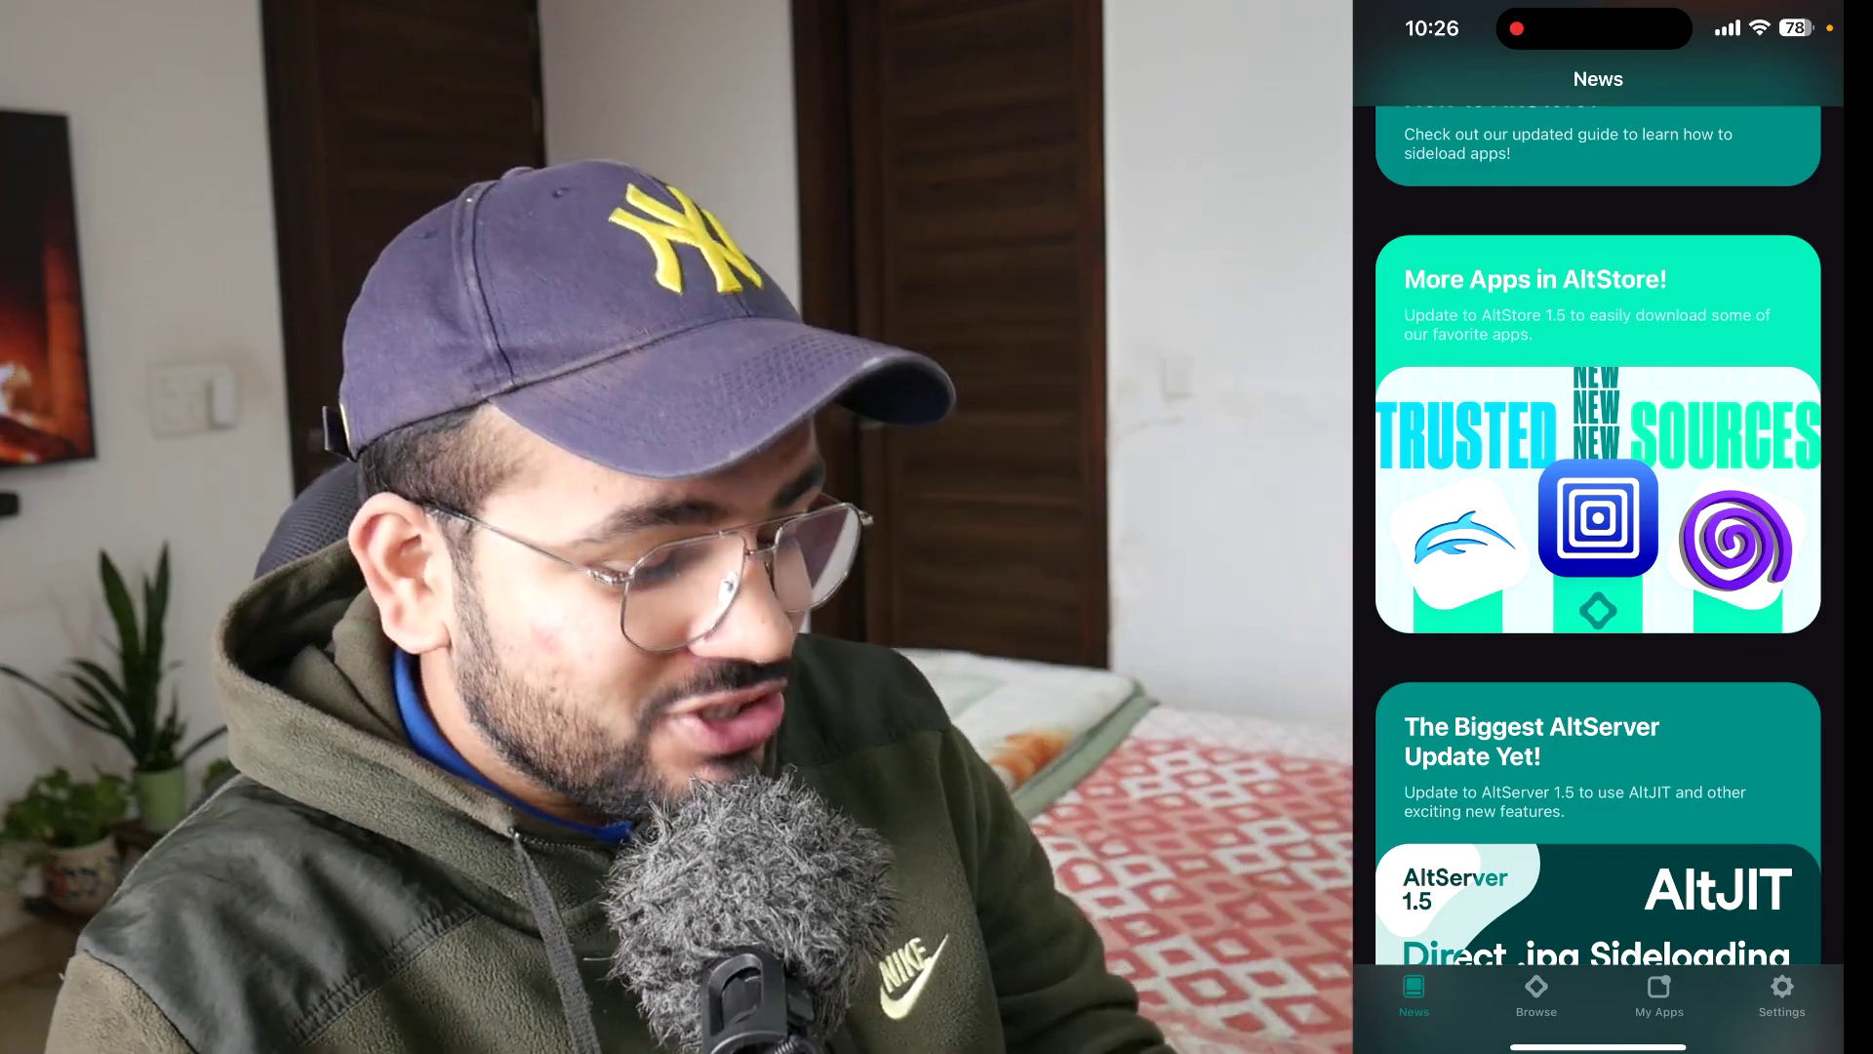
{"action": "scroll", "coordinate": [1598, 536], "scroll_direction": "down", "scroll_amount": 10}
{"action": "scroll", "coordinate": [1598, 537], "scroll_direction": "down", "scroll_amount": 5}
{"action": "left_click", "coordinate": [1537, 995]}
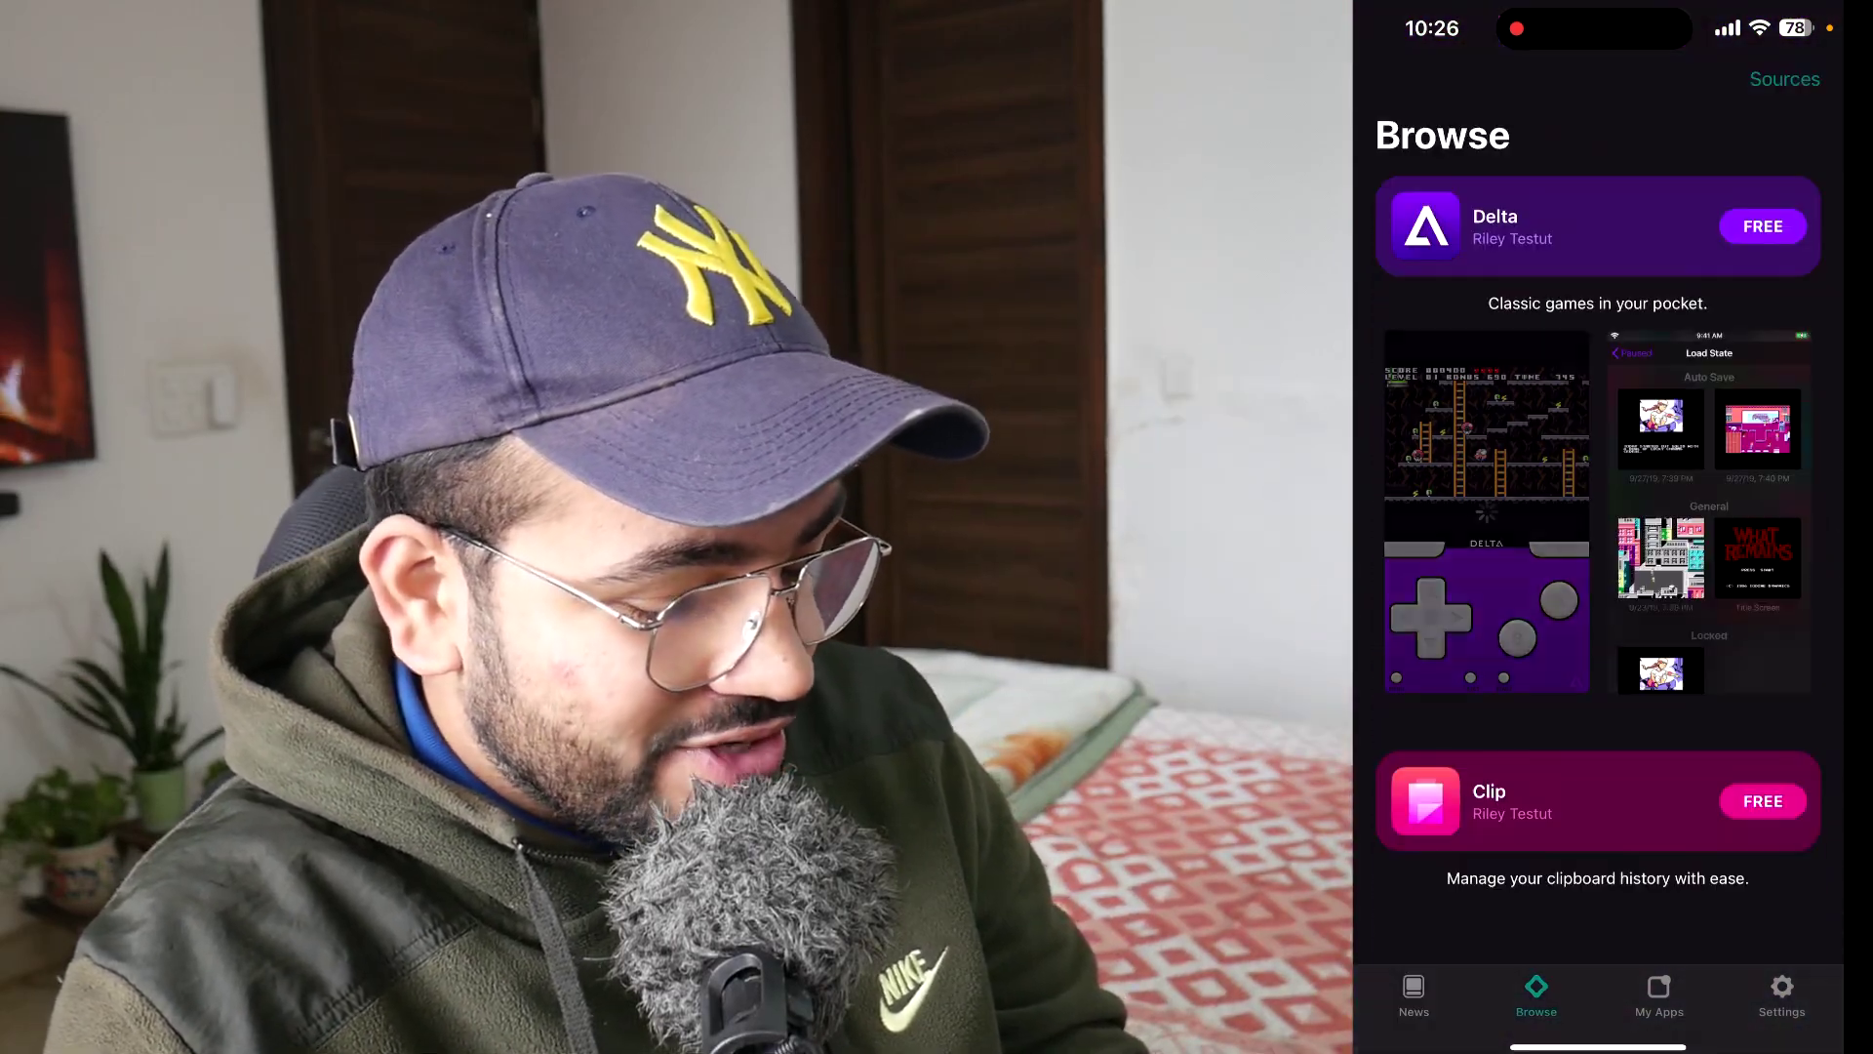
{"action": "scroll", "coordinate": [1598, 537], "scroll_direction": "down", "scroll_amount": 5}
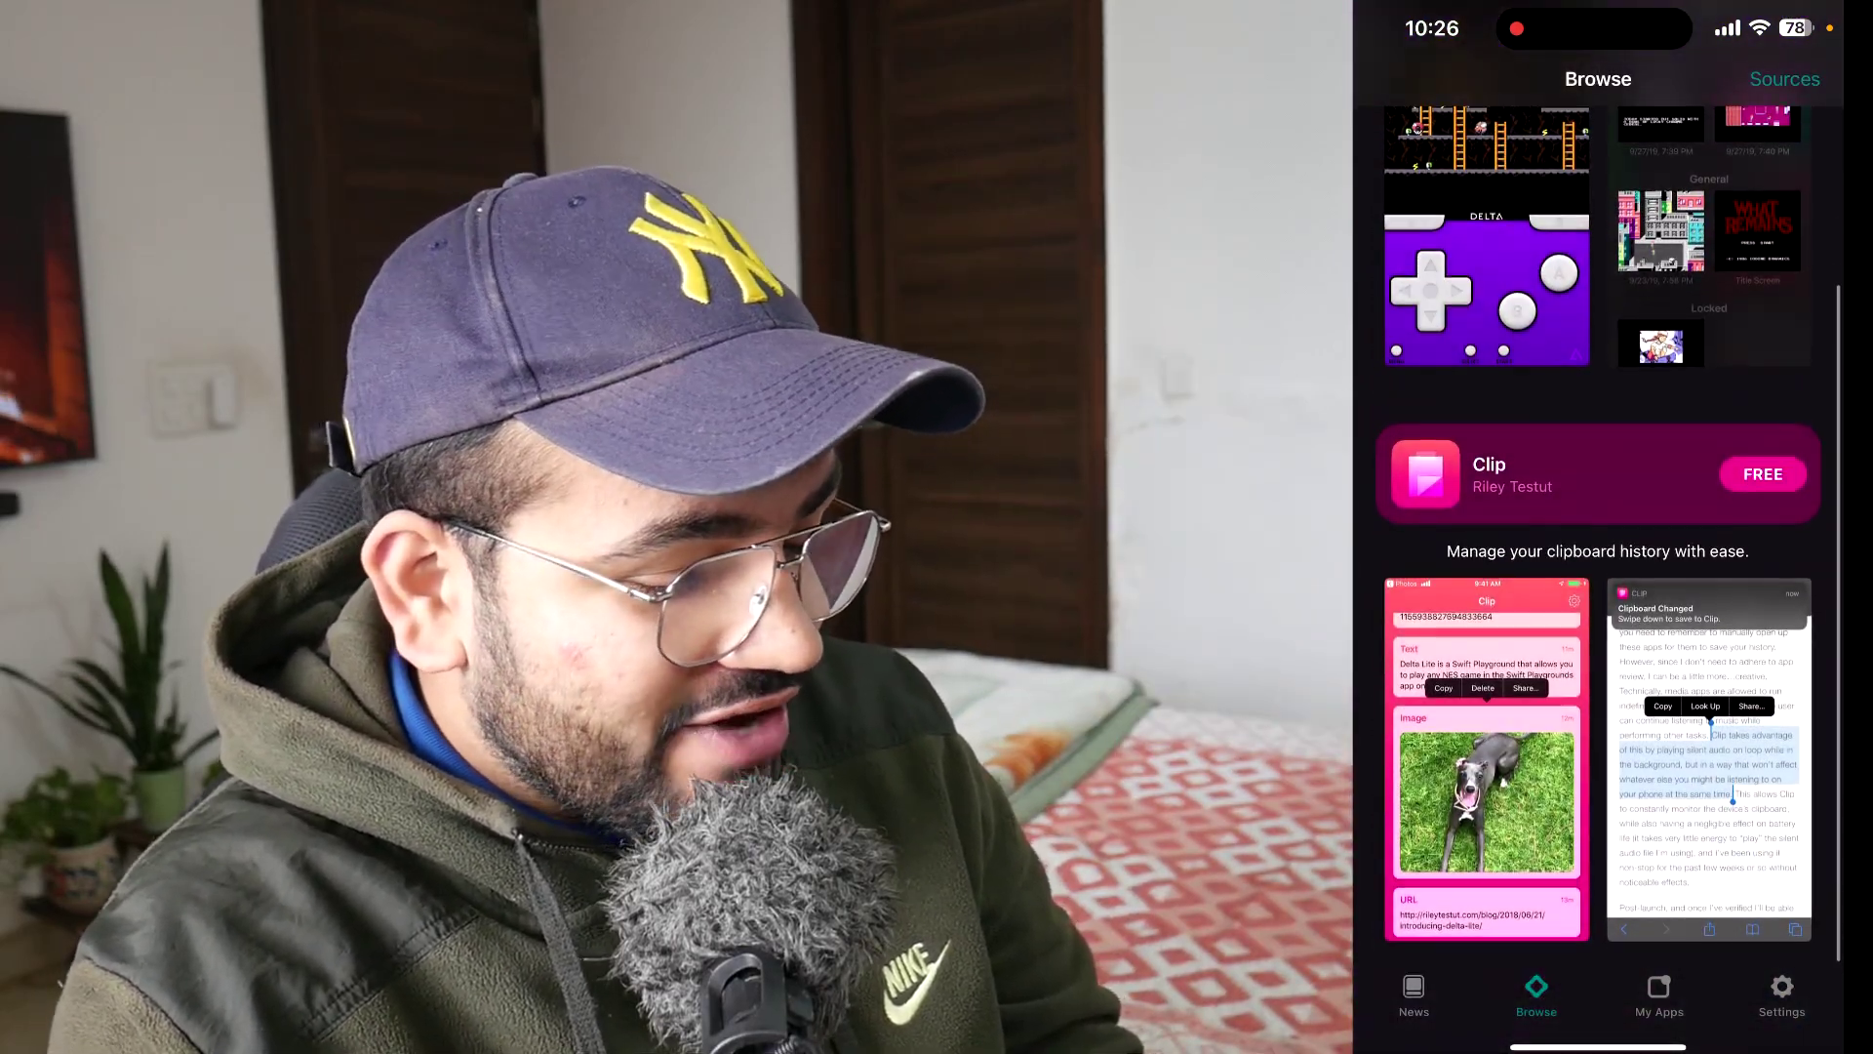
{"action": "scroll", "coordinate": [1598, 537], "scroll_direction": "up", "scroll_amount": 5}
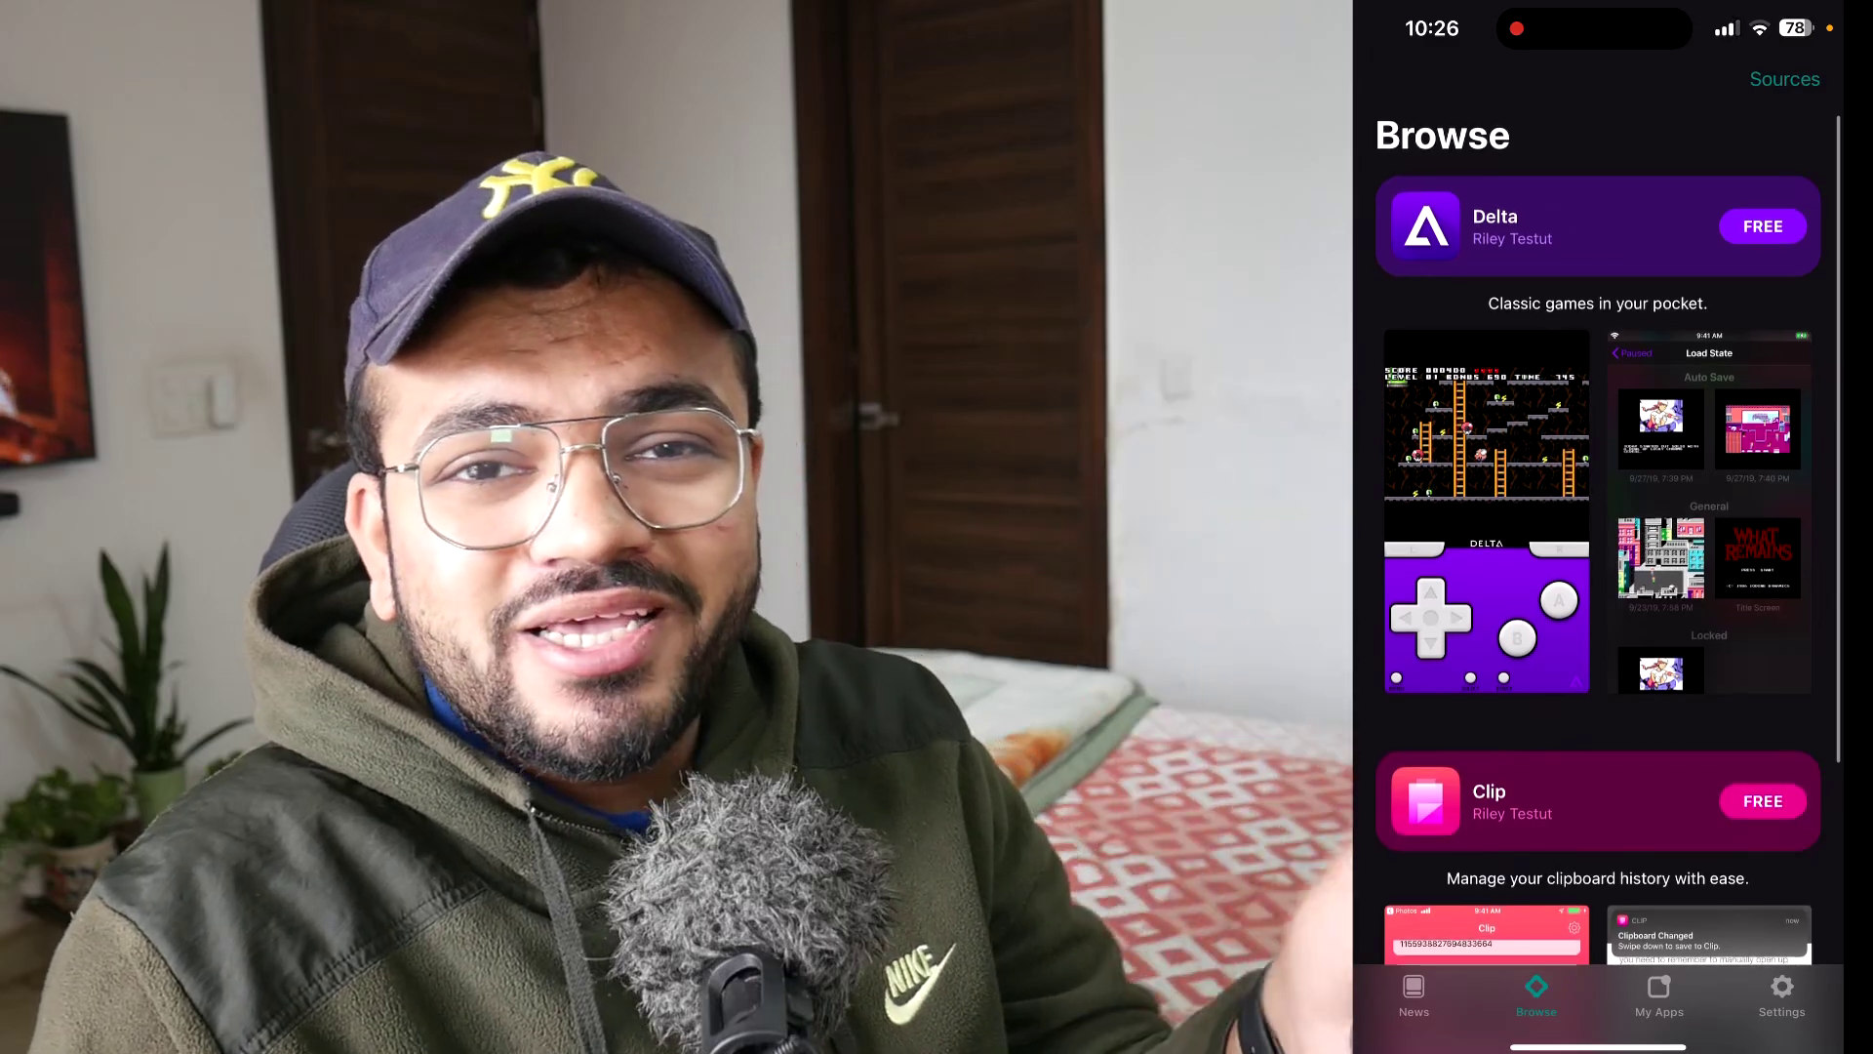